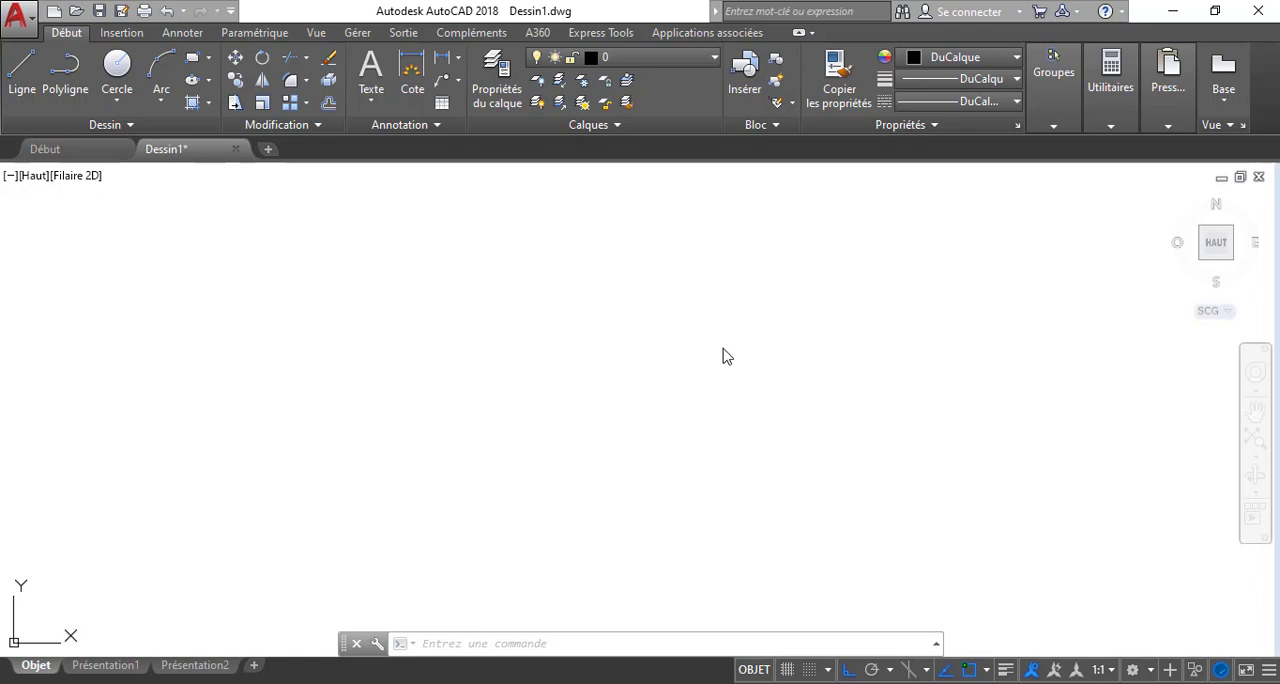
Draw a single vertical line in the empty drawing area
{"action": "left_click", "coordinate": [706, 62]}
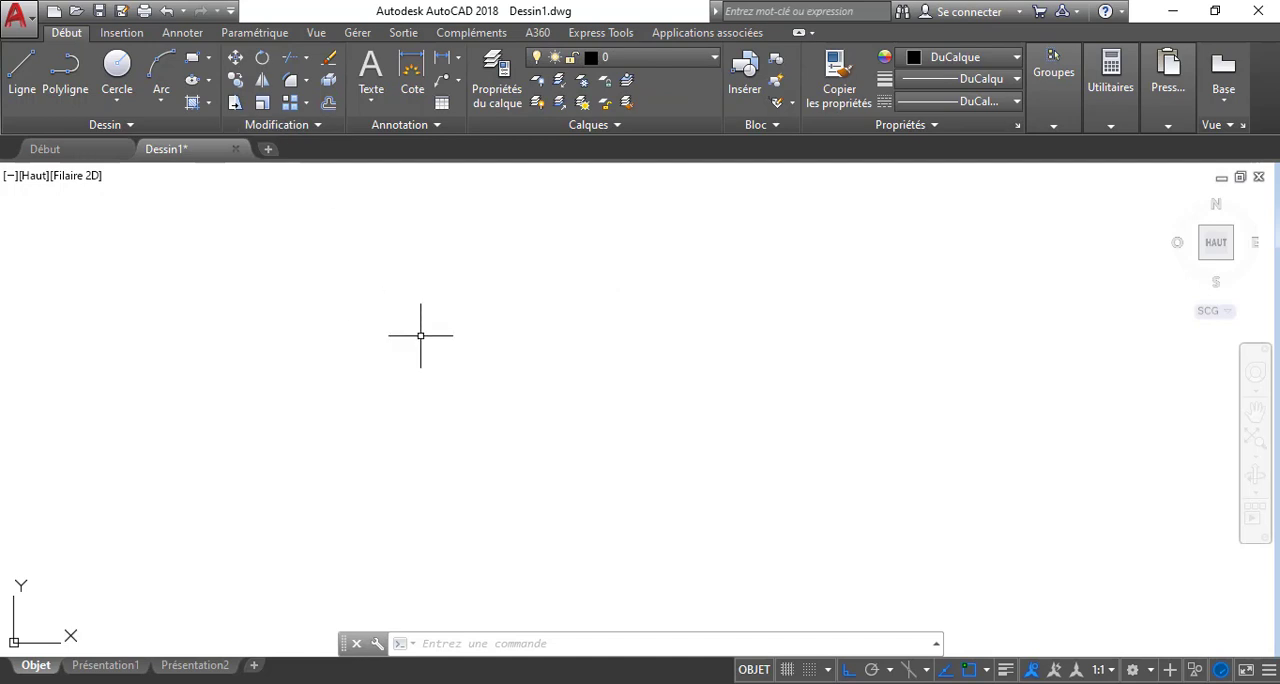
{"action": "left_click", "coordinate": [22, 70]}
{"action": "left_click", "coordinate": [494, 310]}
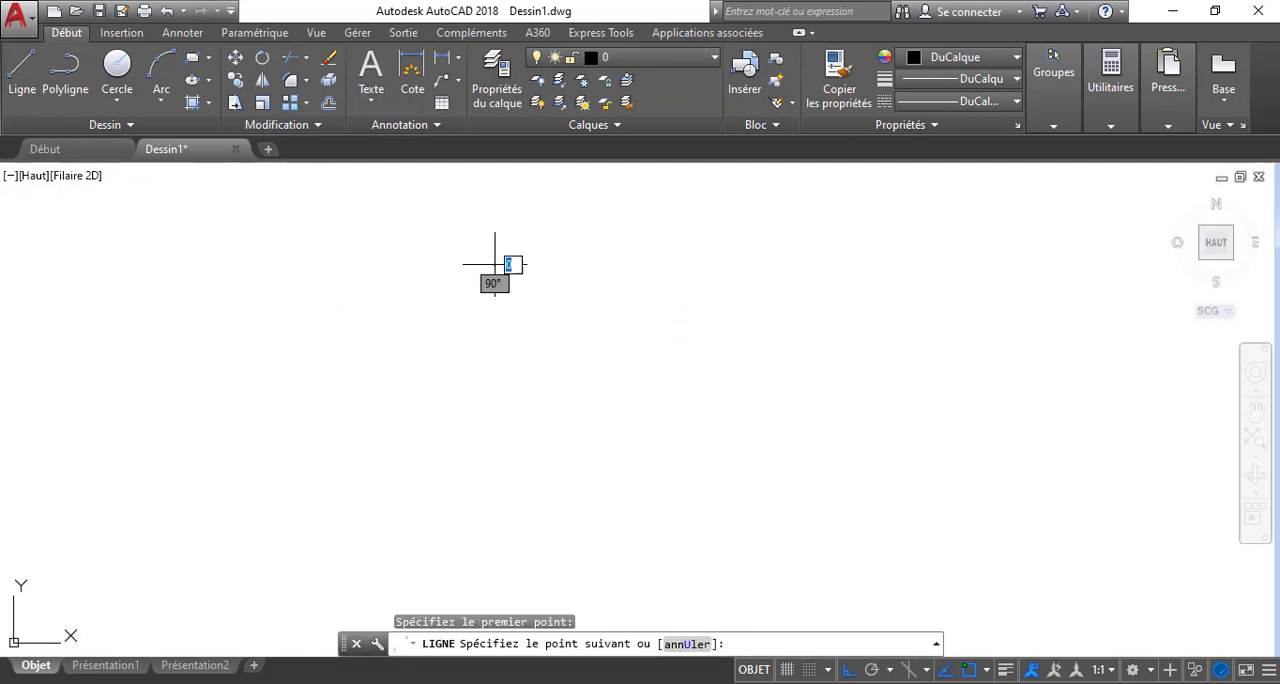
{"action": "left_click", "coordinate": [489, 397]}
{"action": "key", "text": "Escape"}
{"action": "scroll", "coordinate": [498, 306], "scroll_direction": "up", "scroll_amount": 5}
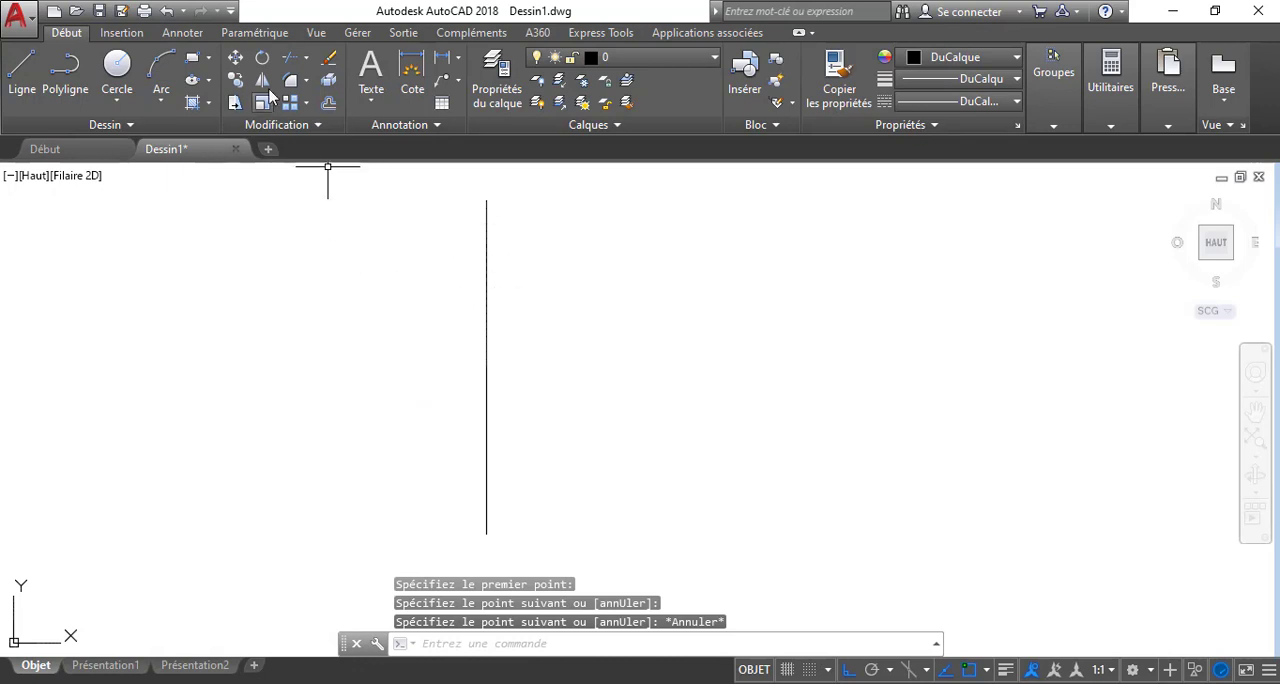
Try to rotate the vertical line about a base point beside it, with ortho mode turned off for a free angle
{"action": "left_click", "coordinate": [262, 58]}
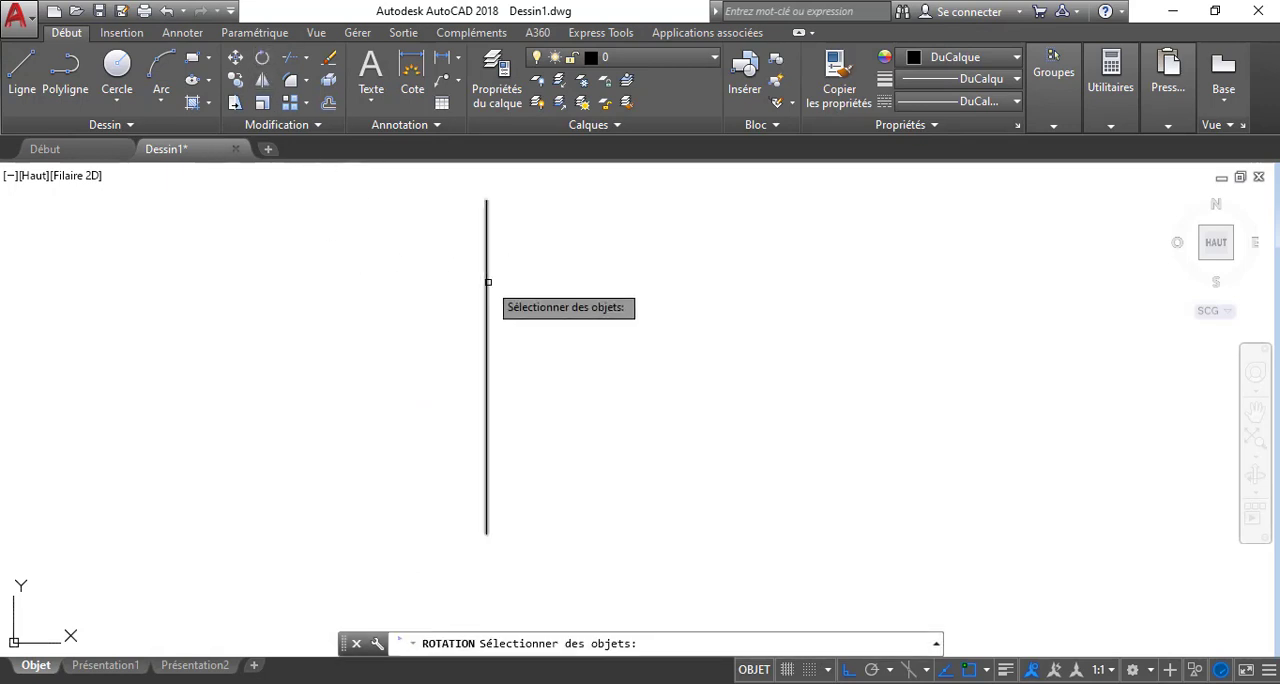
{"action": "left_click", "coordinate": [484, 283]}
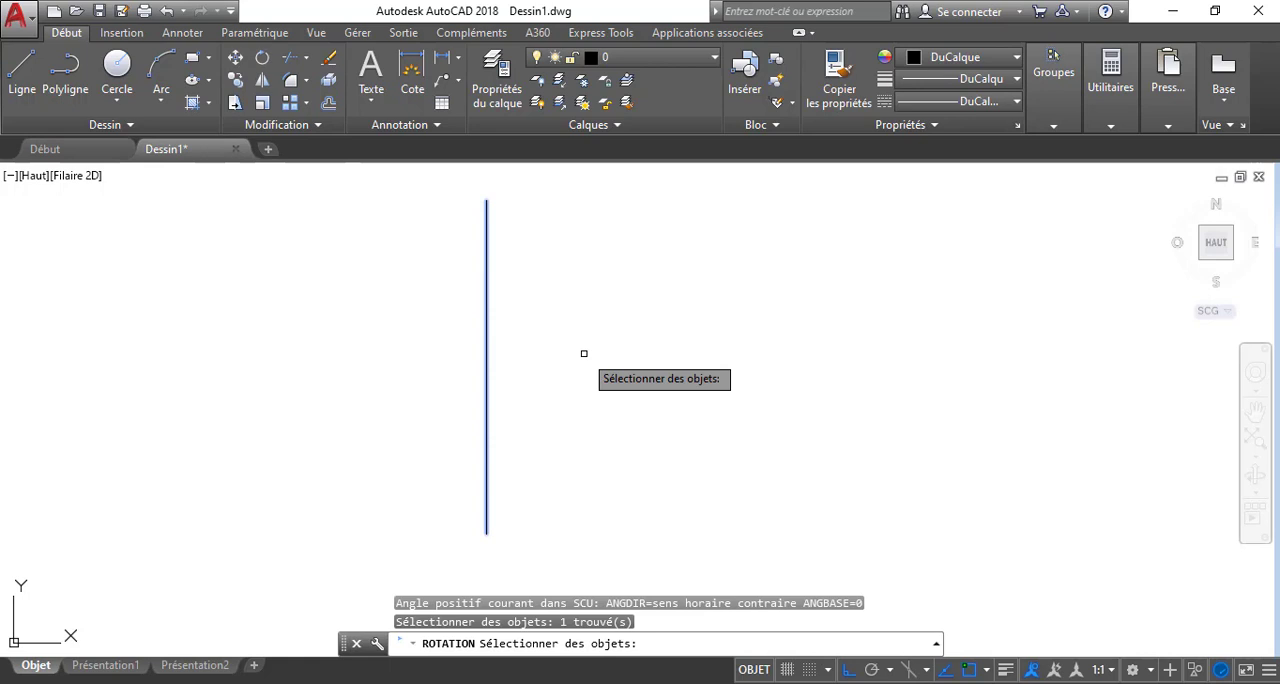
{"action": "key", "text": "Return"}
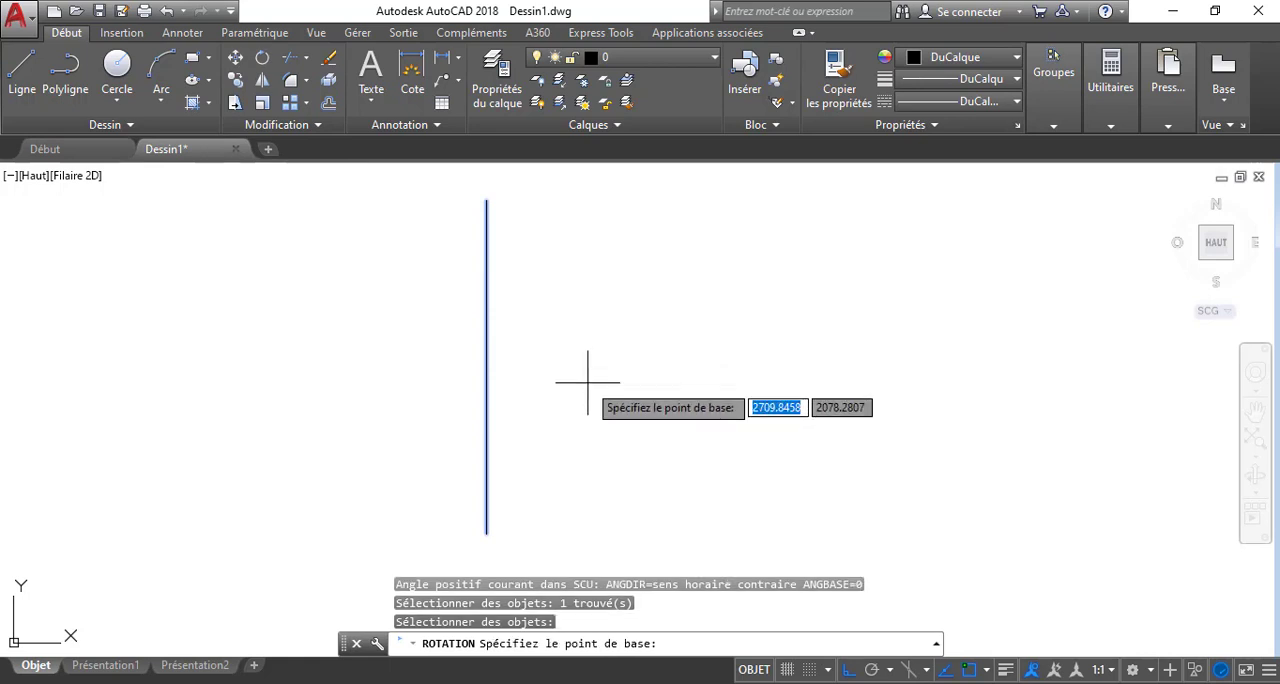
{"action": "left_click", "coordinate": [587, 381]}
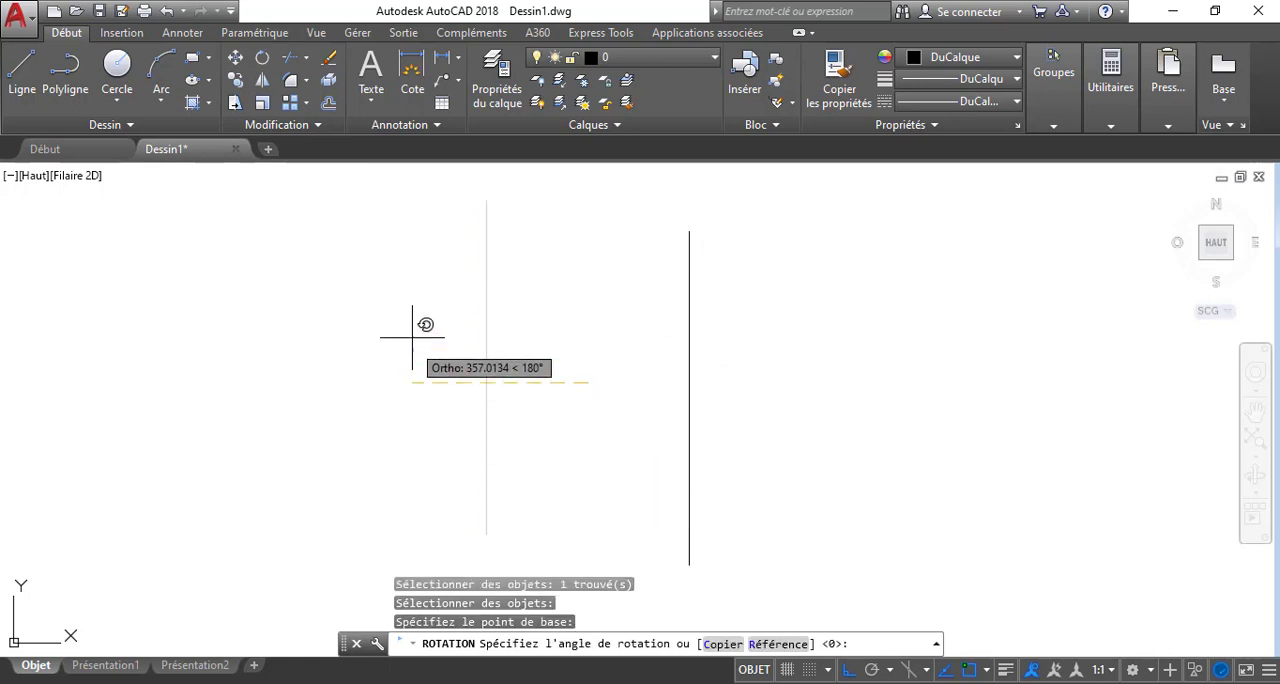
{"action": "key", "text": "F8"}
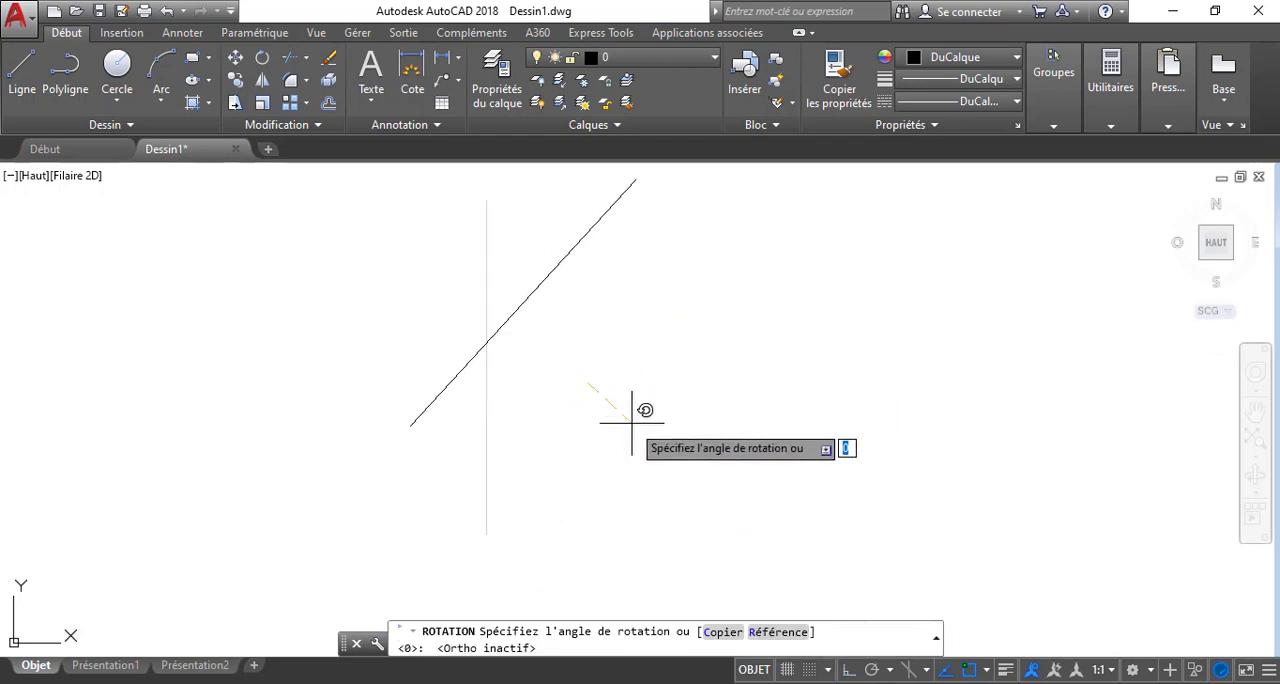
{"action": "key", "text": "Escape"}
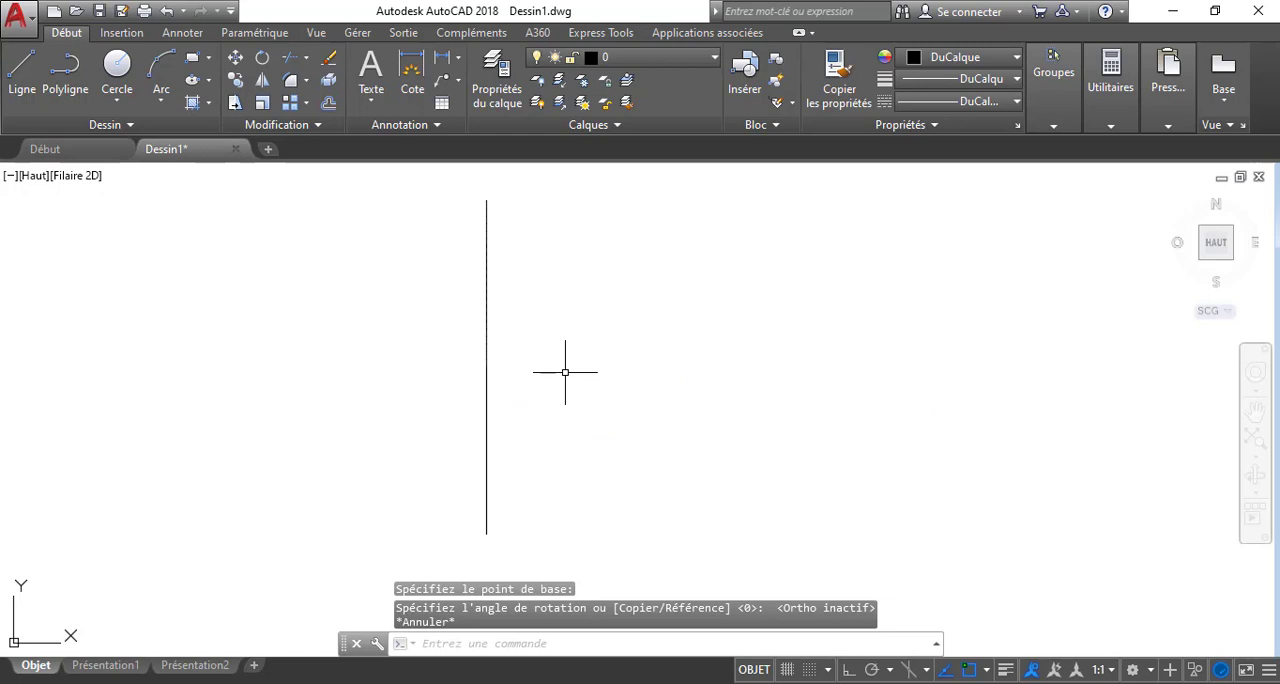
Try the ROTATION command on the vertical line again, using a base point beside its lower half
{"action": "type", "text": "ROTATION"}
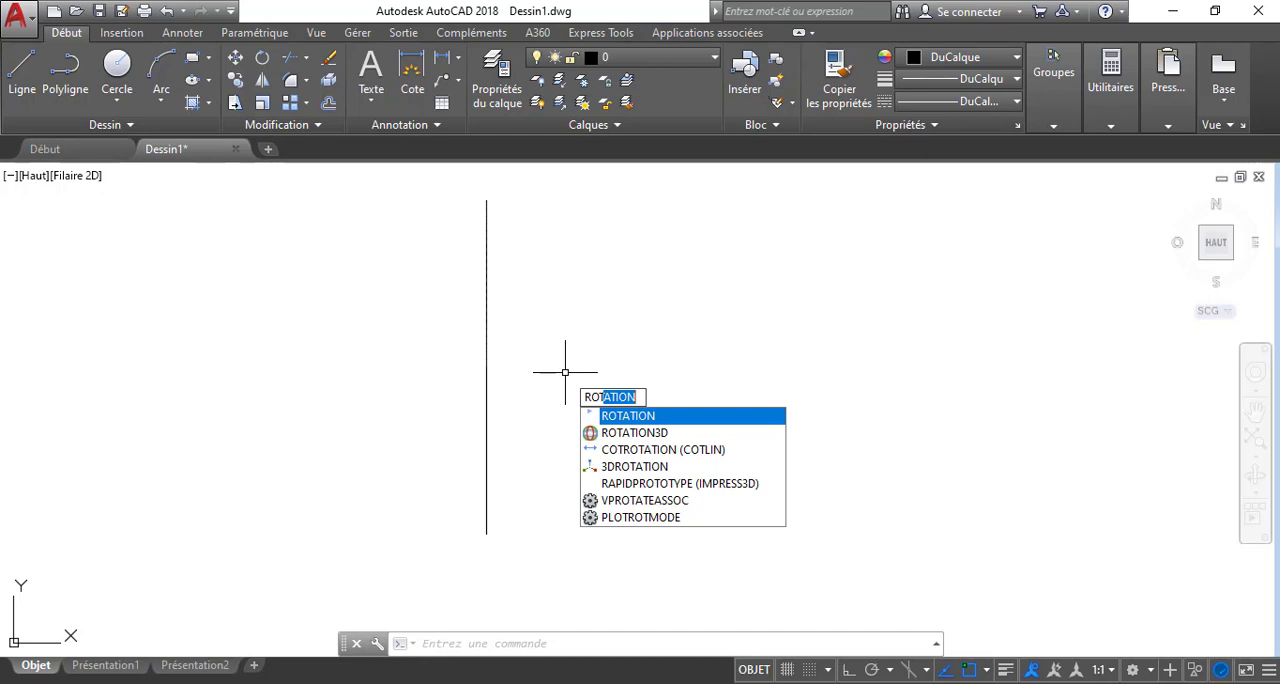
{"action": "key", "text": "Return"}
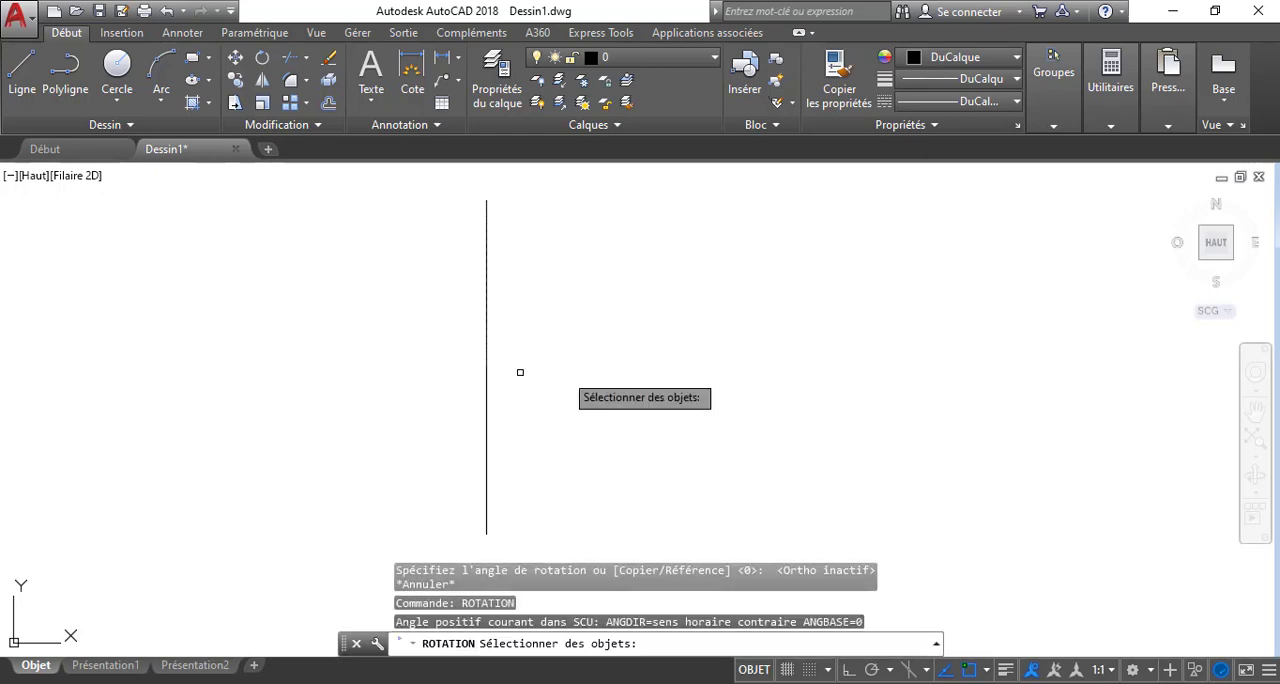
{"action": "left_click", "coordinate": [488, 362]}
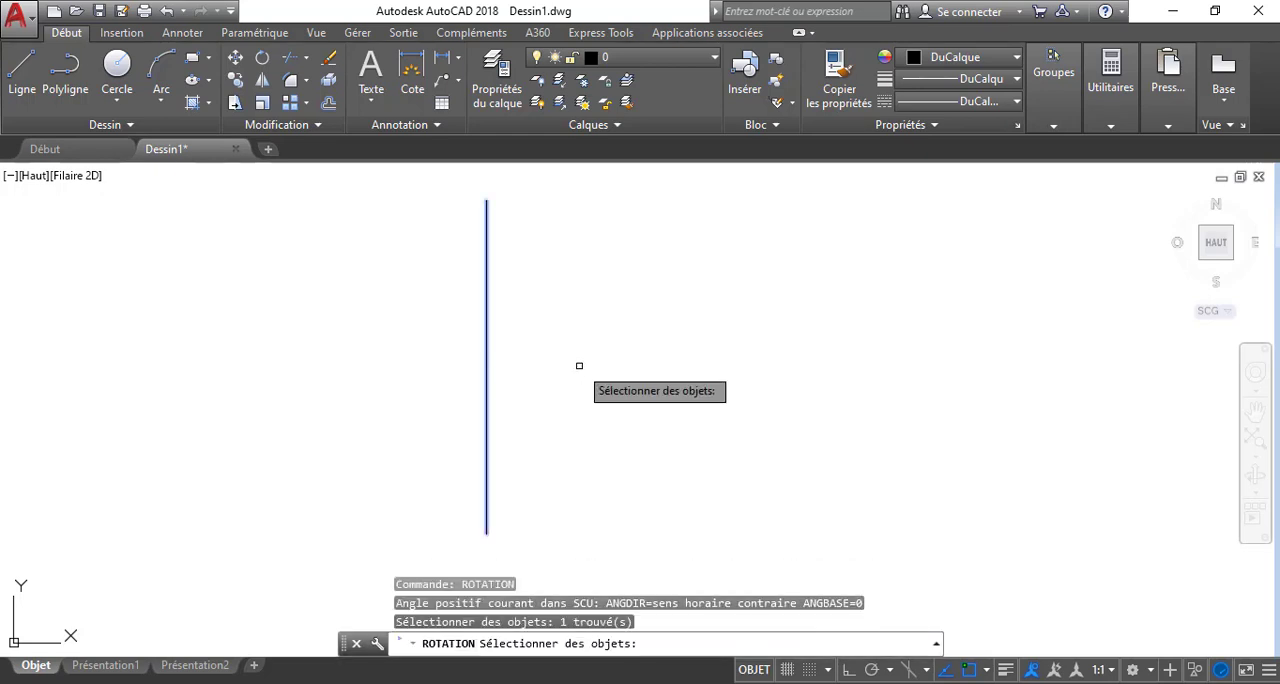
{"action": "key", "text": "Return"}
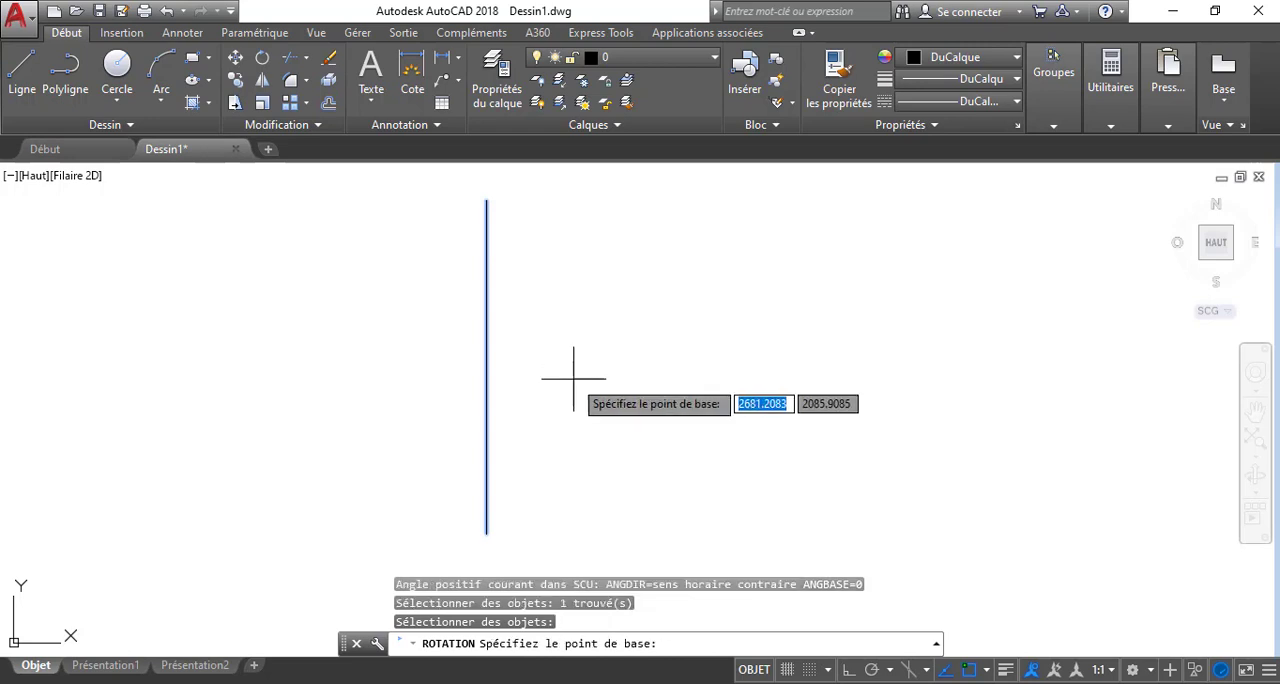
{"action": "left_click", "coordinate": [583, 393]}
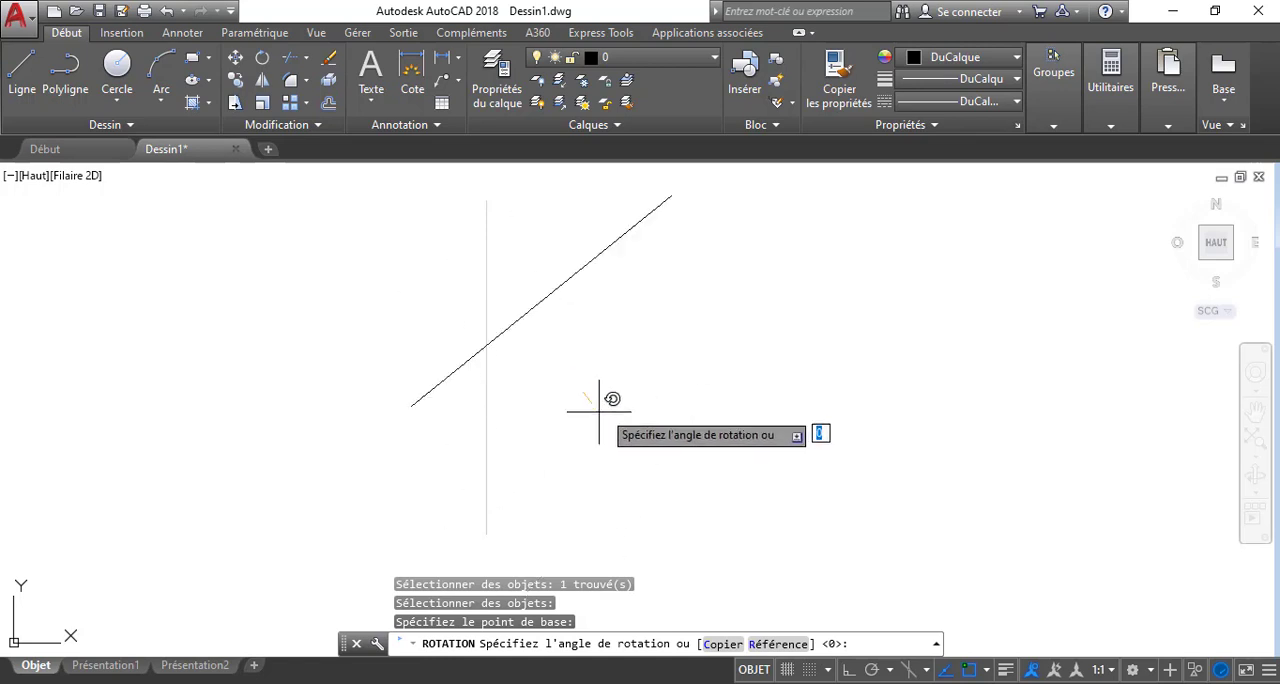
{"action": "key", "text": "Escape"}
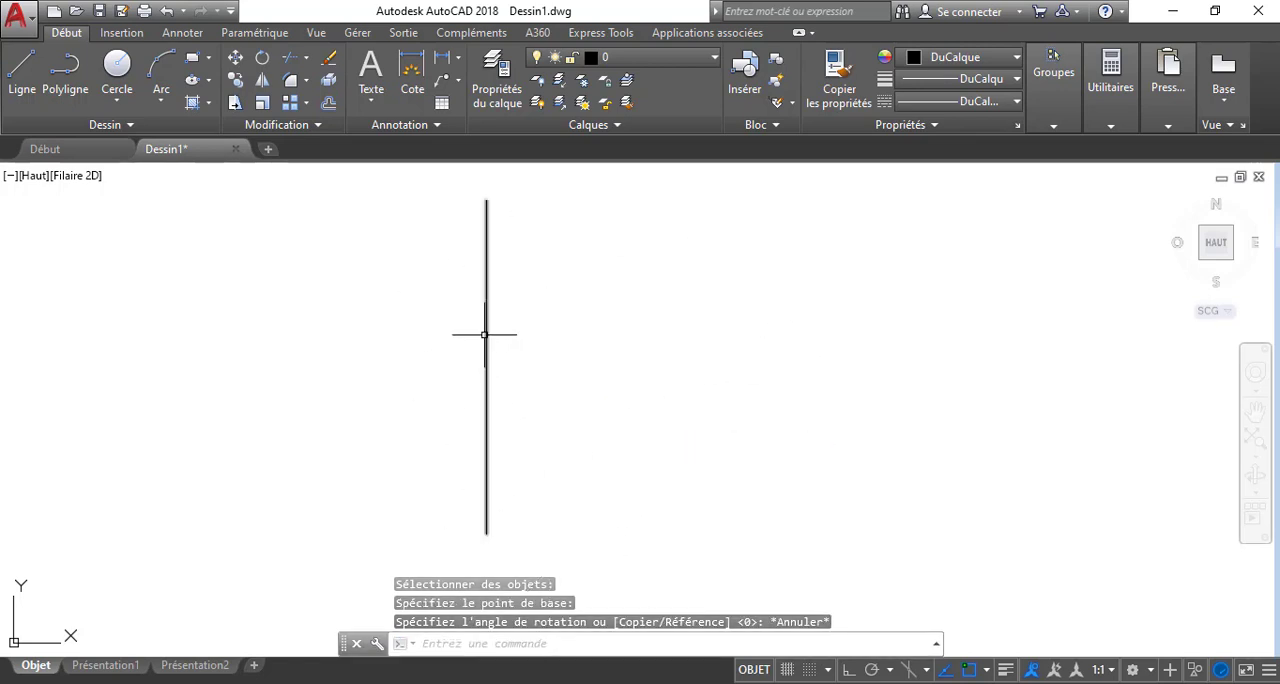
Draw two horizontal lines across the vertical line with ortho mode on, the shorter one below the longer one
{"action": "left_click", "coordinate": [22, 68]}
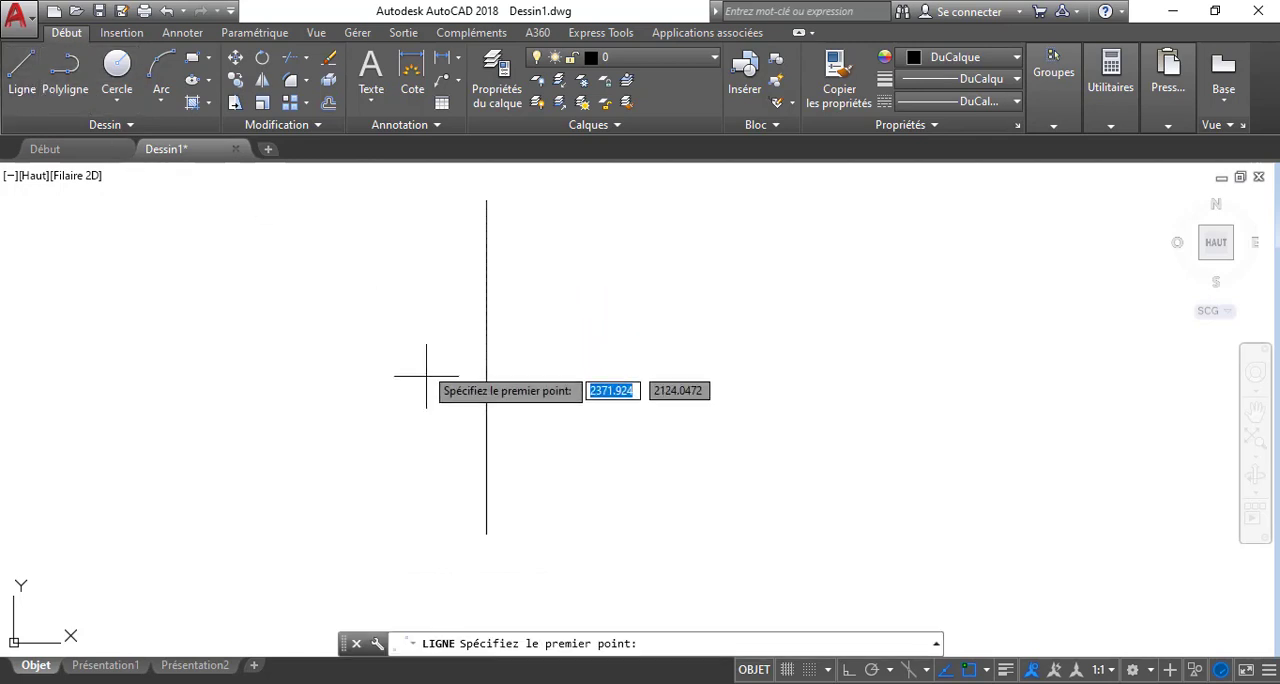
{"action": "left_click", "coordinate": [403, 323]}
{"action": "left_click", "coordinate": [850, 669]}
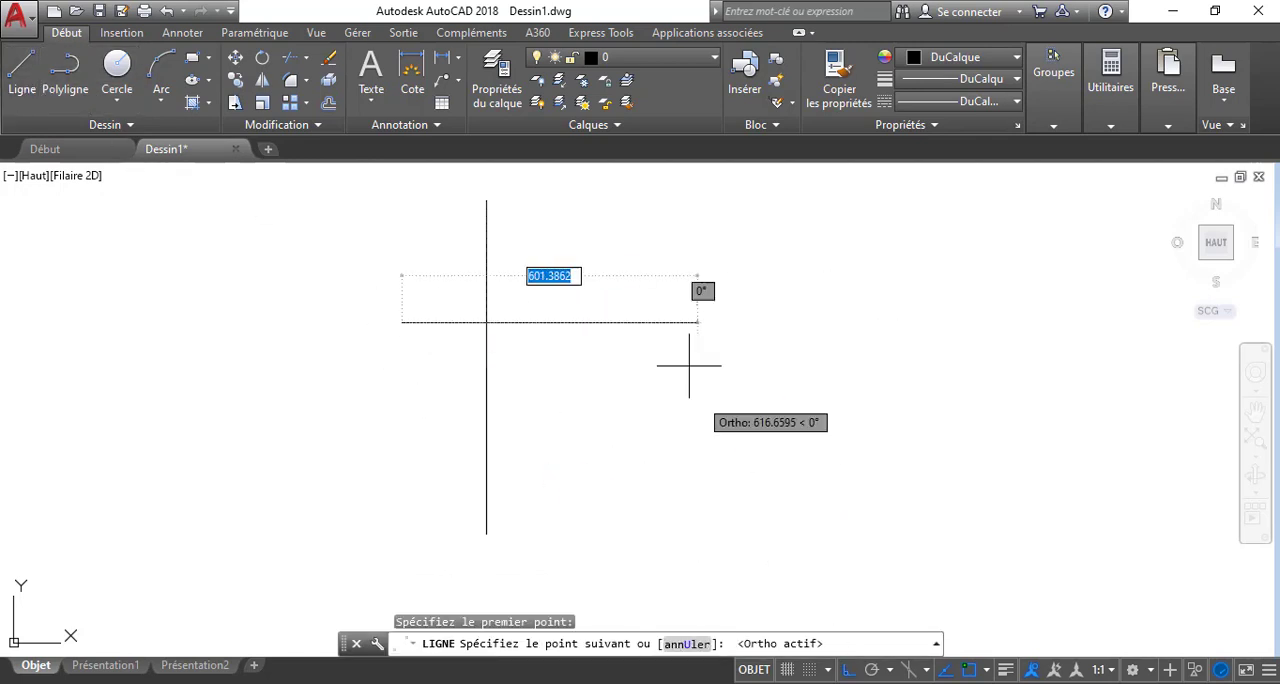
{"action": "left_click", "coordinate": [686, 366]}
{"action": "key", "text": "Escape"}
{"action": "key", "text": "space"}
{"action": "left_click", "coordinate": [436, 378]}
{"action": "left_click", "coordinate": [613, 387]}
{"action": "key", "text": "Escape"}
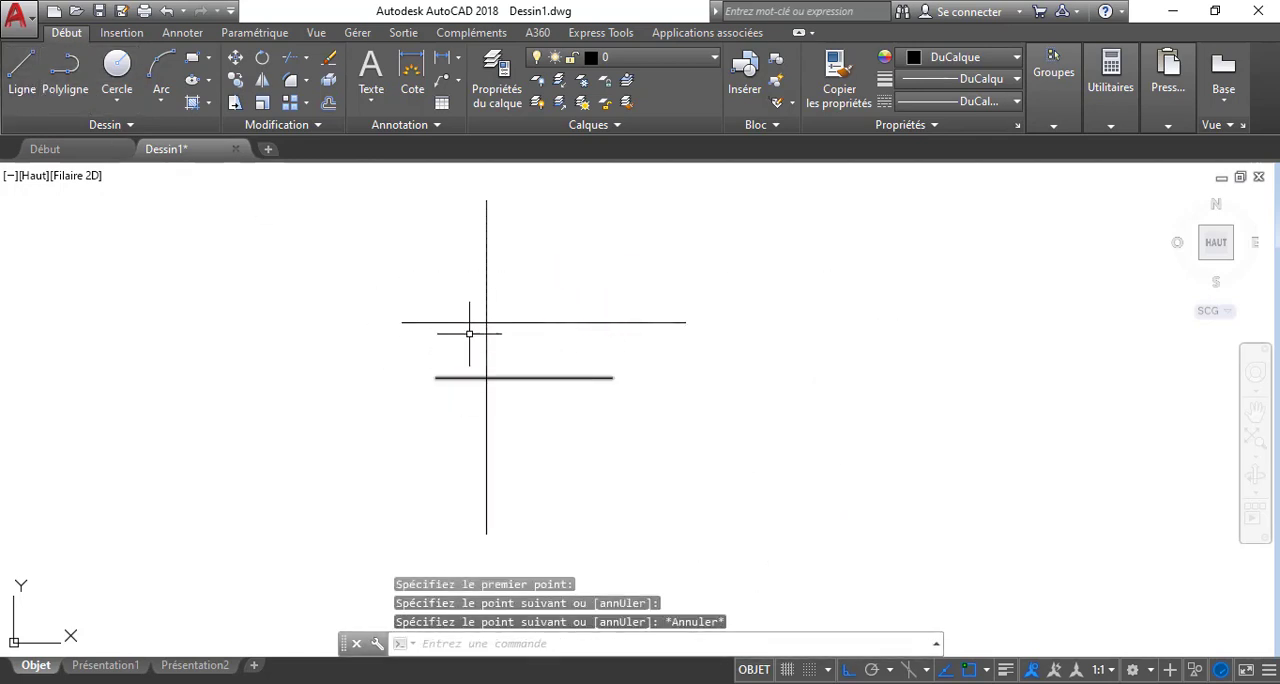
Trim away the vertical line's segment between the two horizontal lines, using all three lines as cutting edges
{"action": "scroll", "coordinate": [469, 333], "scroll_direction": "up", "scroll_amount": 2}
{"action": "middle_click_drag", "start_coordinate": [565, 337], "coordinate": [629, 351]}
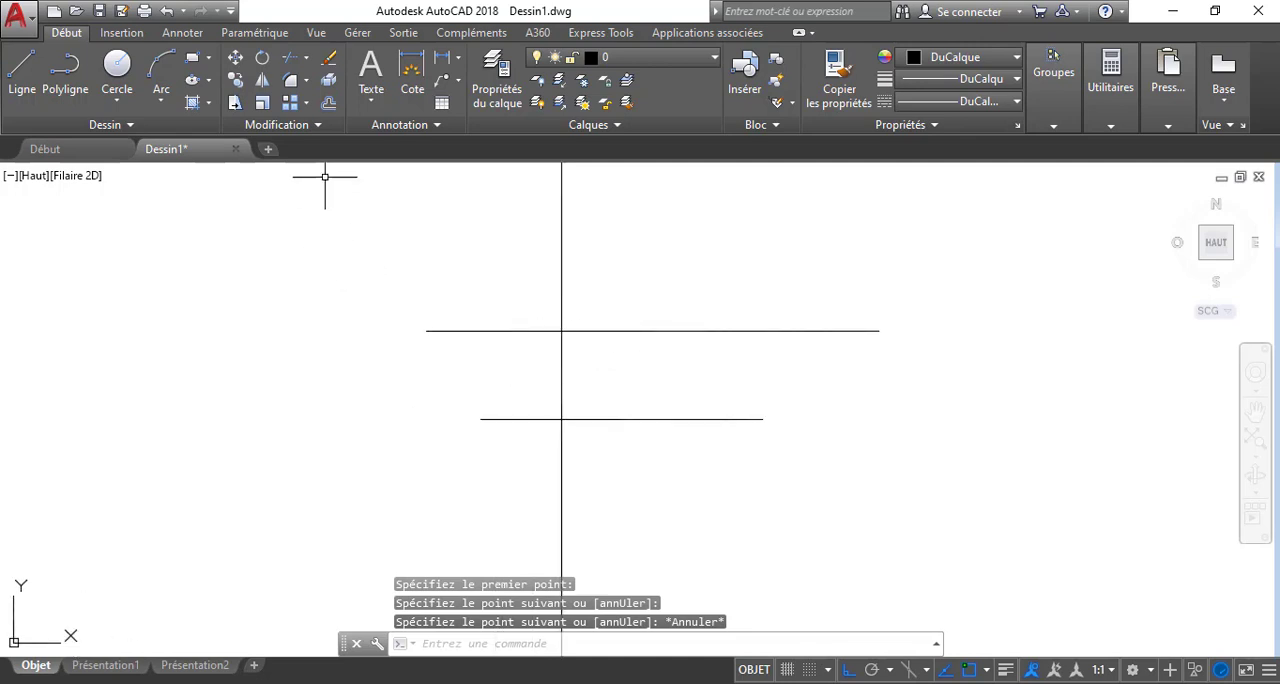
{"action": "left_click", "coordinate": [289, 60]}
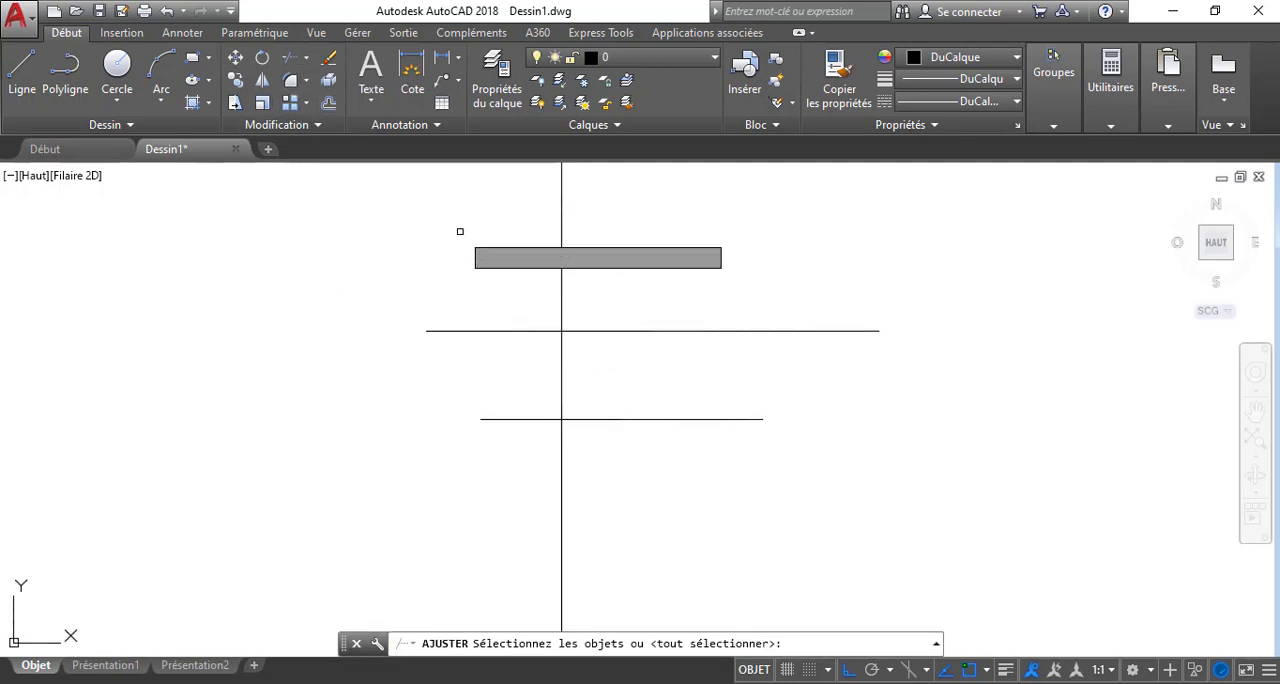
{"action": "left_click", "coordinate": [619, 275]}
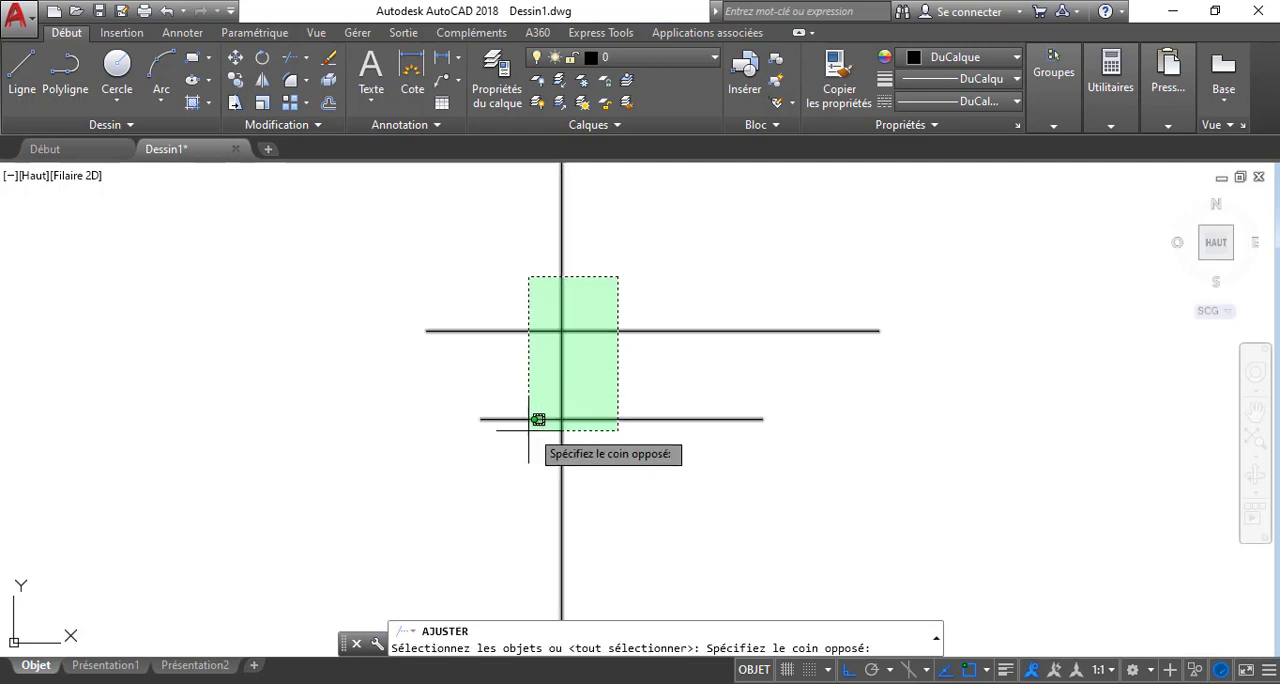
{"action": "left_click", "coordinate": [527, 422]}
{"action": "key", "text": "Return"}
{"action": "left_click", "coordinate": [604, 364]}
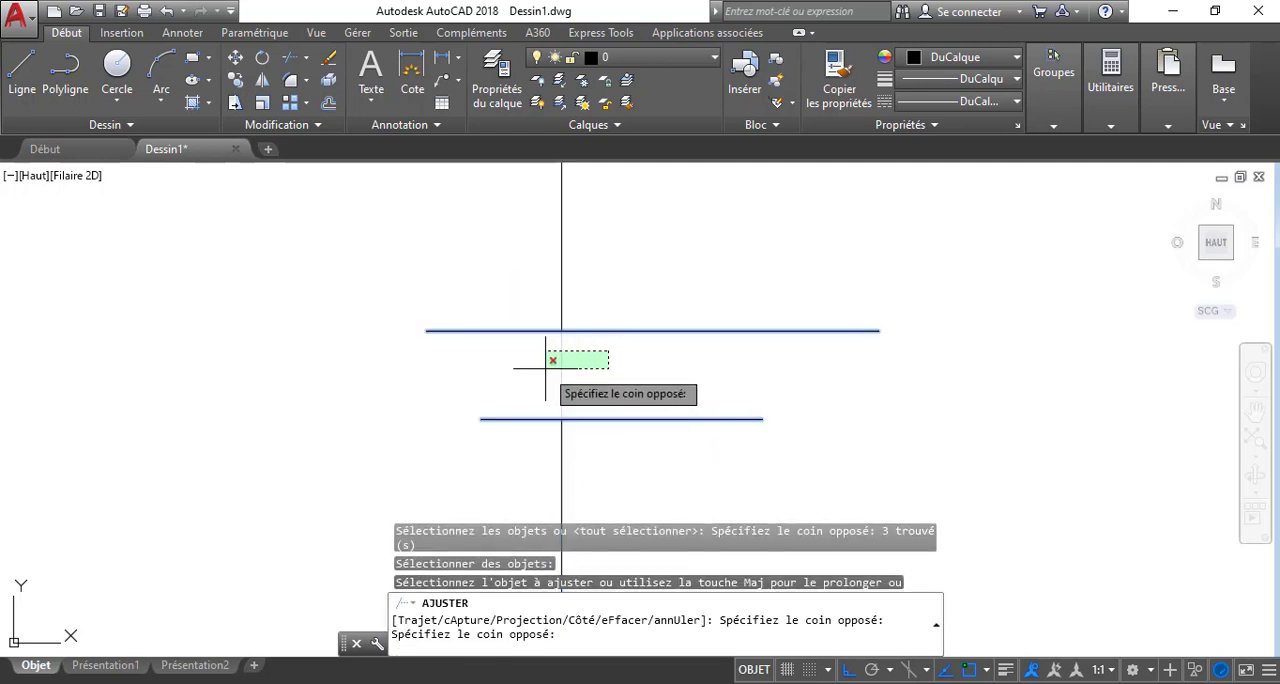
{"action": "left_click", "coordinate": [545, 360]}
{"action": "key", "text": "Escape"}
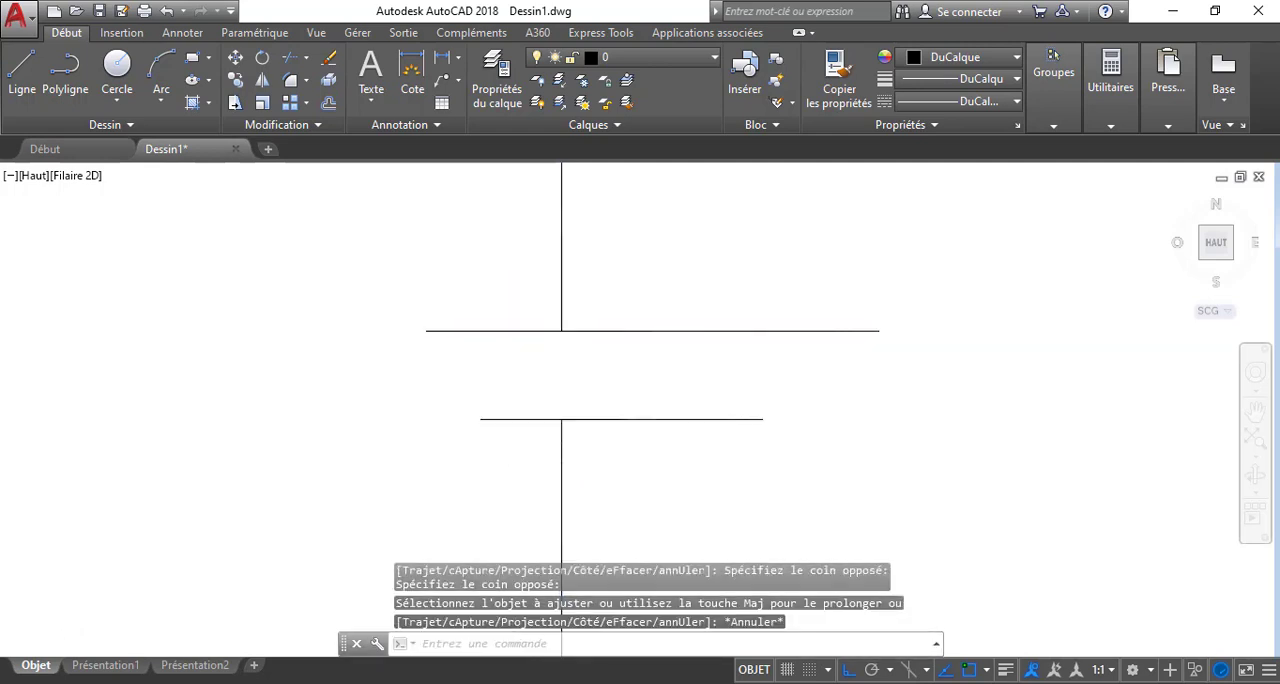
Undo the trim of the vertical line
{"action": "scroll", "coordinate": [585, 329], "scroll_direction": "down", "scroll_amount": 4}
{"action": "scroll", "coordinate": [591, 326], "scroll_direction": "up", "scroll_amount": 4}
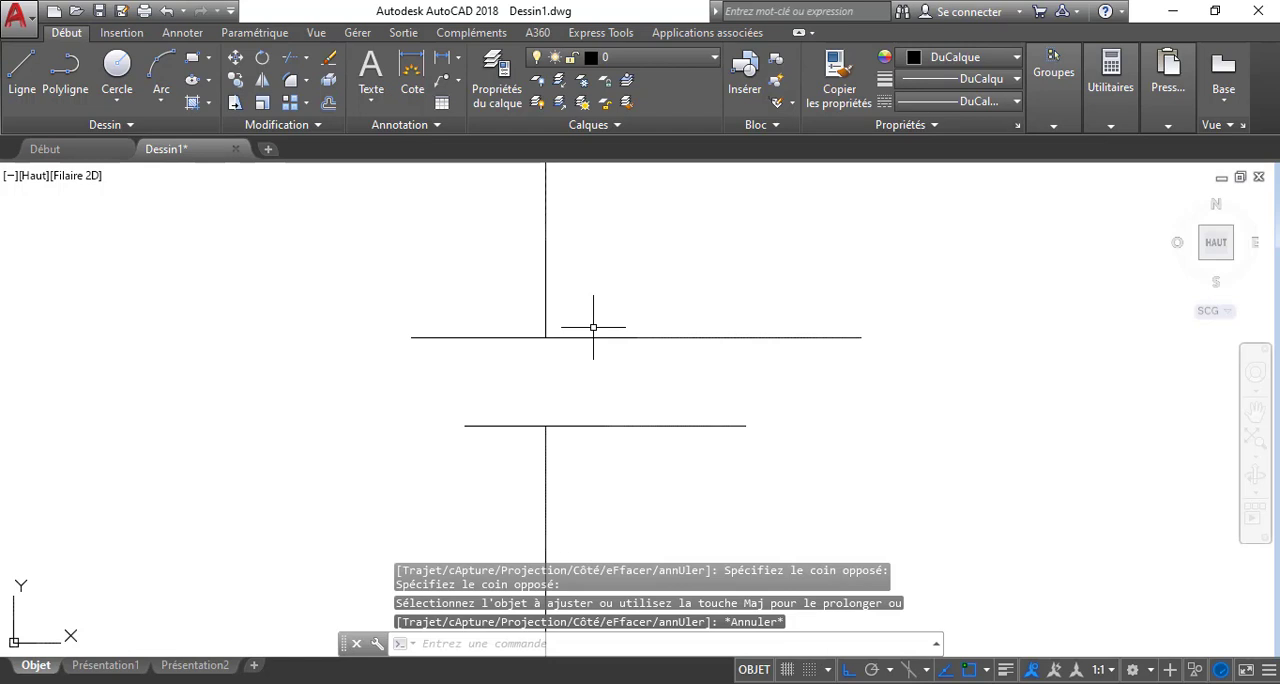
{"action": "left_click", "coordinate": [166, 10]}
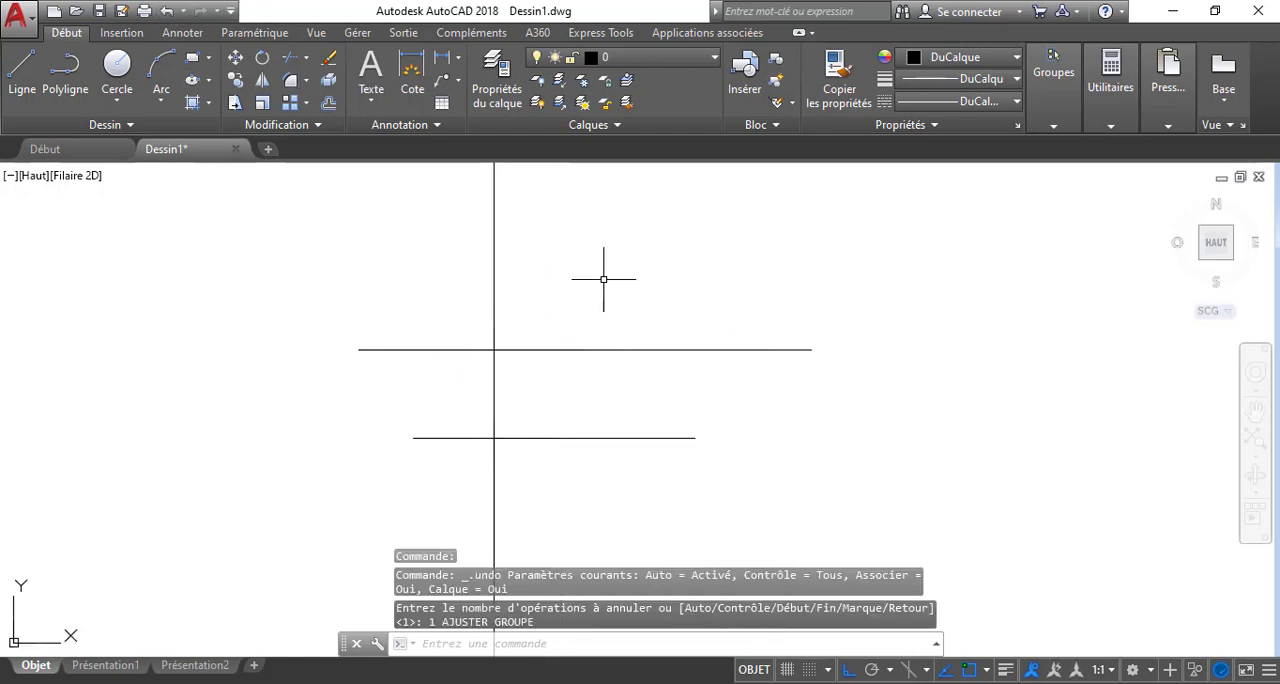
Use the AJUSTER command to trim the vertical line between the horizontals again, and undo that trim
{"action": "type", "text": "A"}
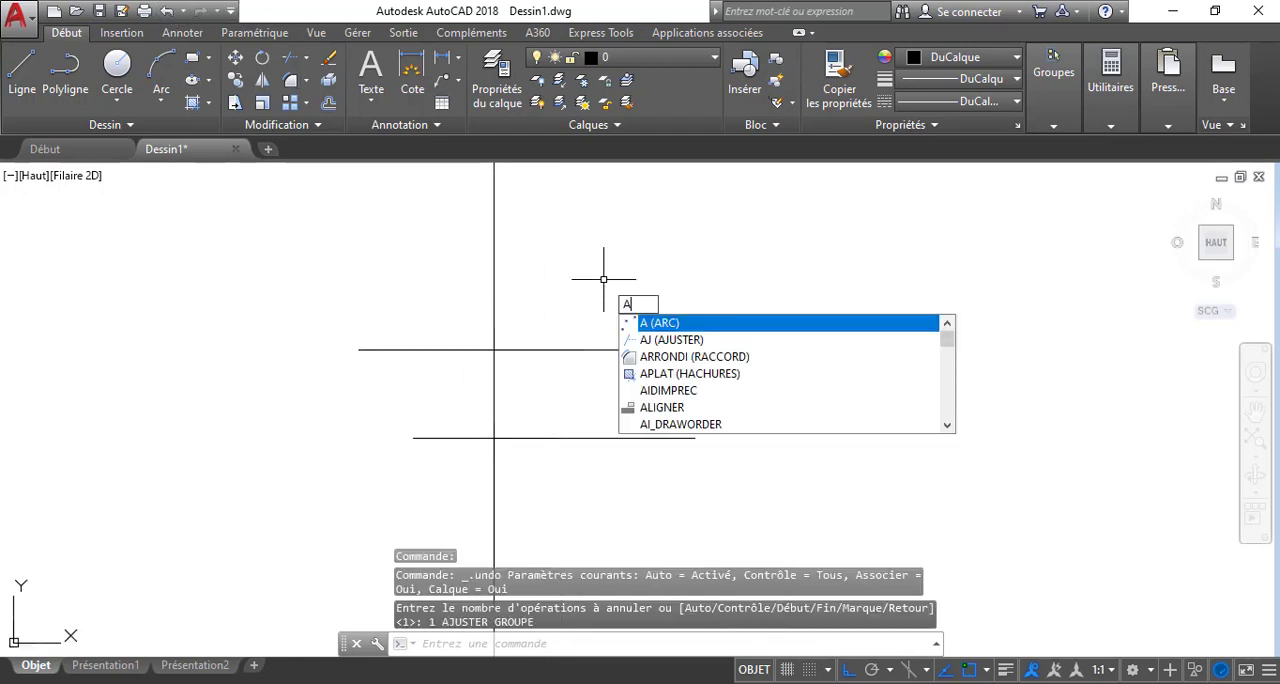
{"action": "type", "text": "J"}
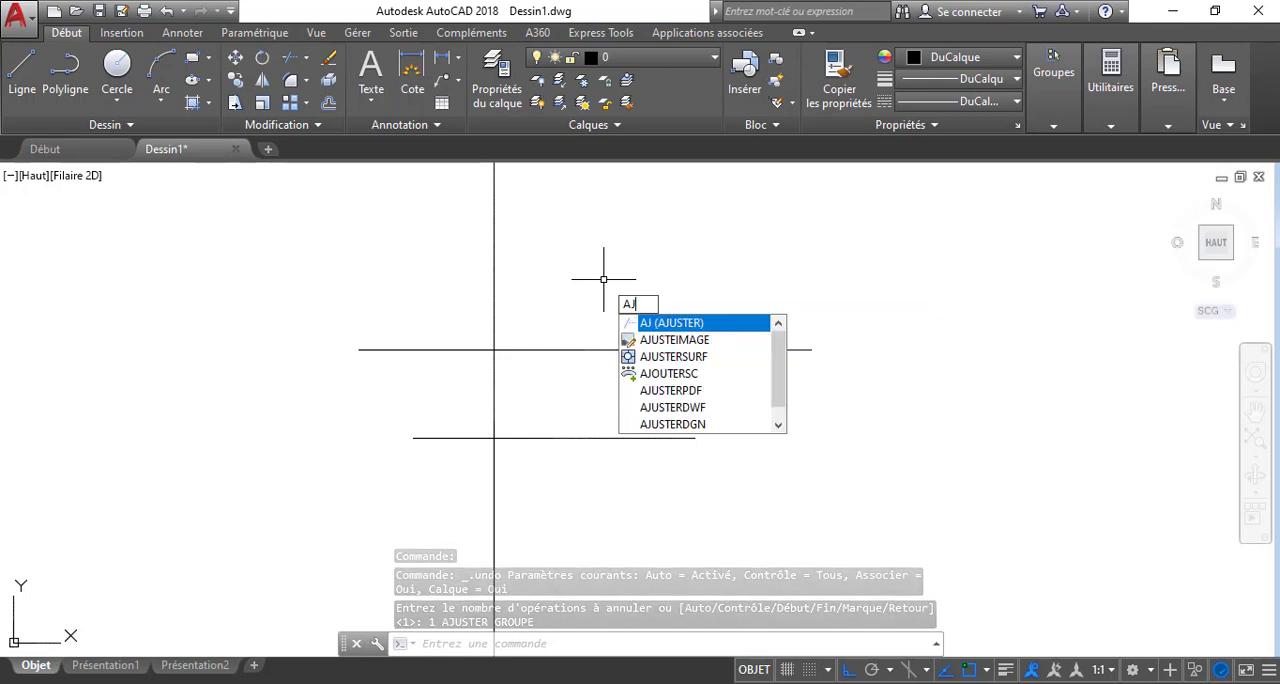
{"action": "key", "text": "Return"}
{"action": "left_click", "coordinate": [550, 318]}
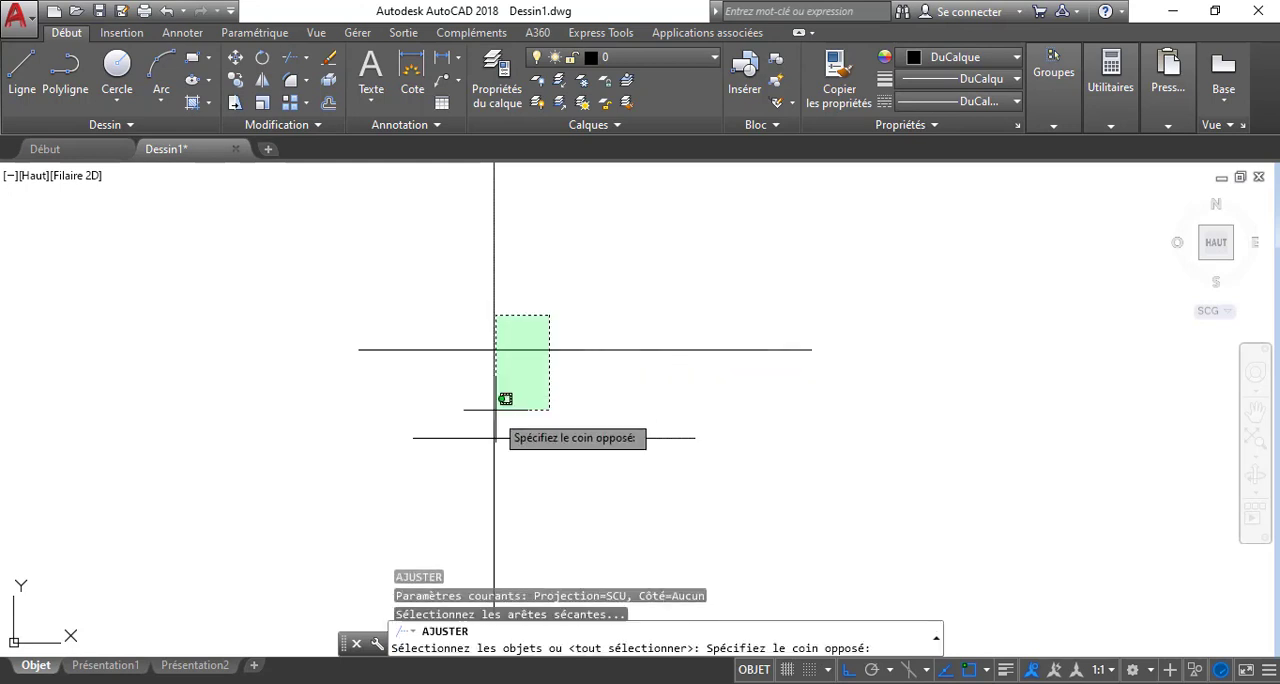
{"action": "left_click", "coordinate": [504, 430]}
{"action": "key", "text": "Return"}
{"action": "left_click", "coordinate": [440, 389]}
{"action": "left_click", "coordinate": [446, 390]}
{"action": "left_click", "coordinate": [543, 395]}
{"action": "left_click", "coordinate": [462, 395]}
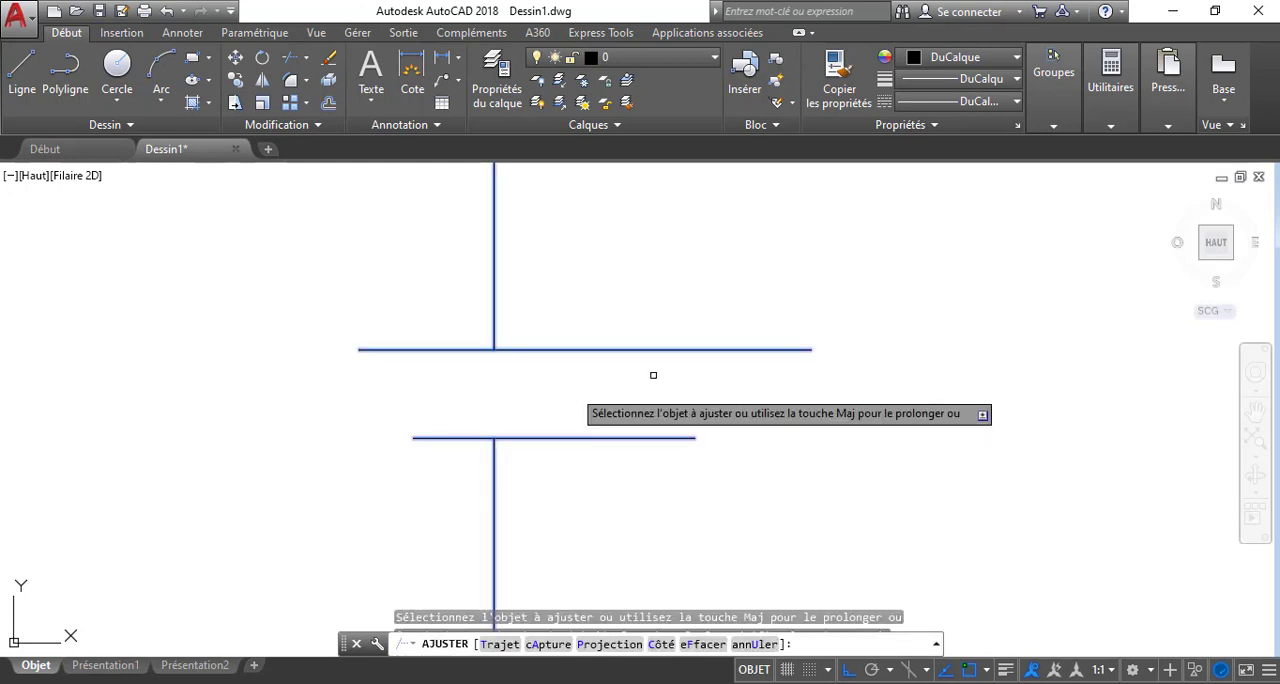
{"action": "key", "text": "Escape"}
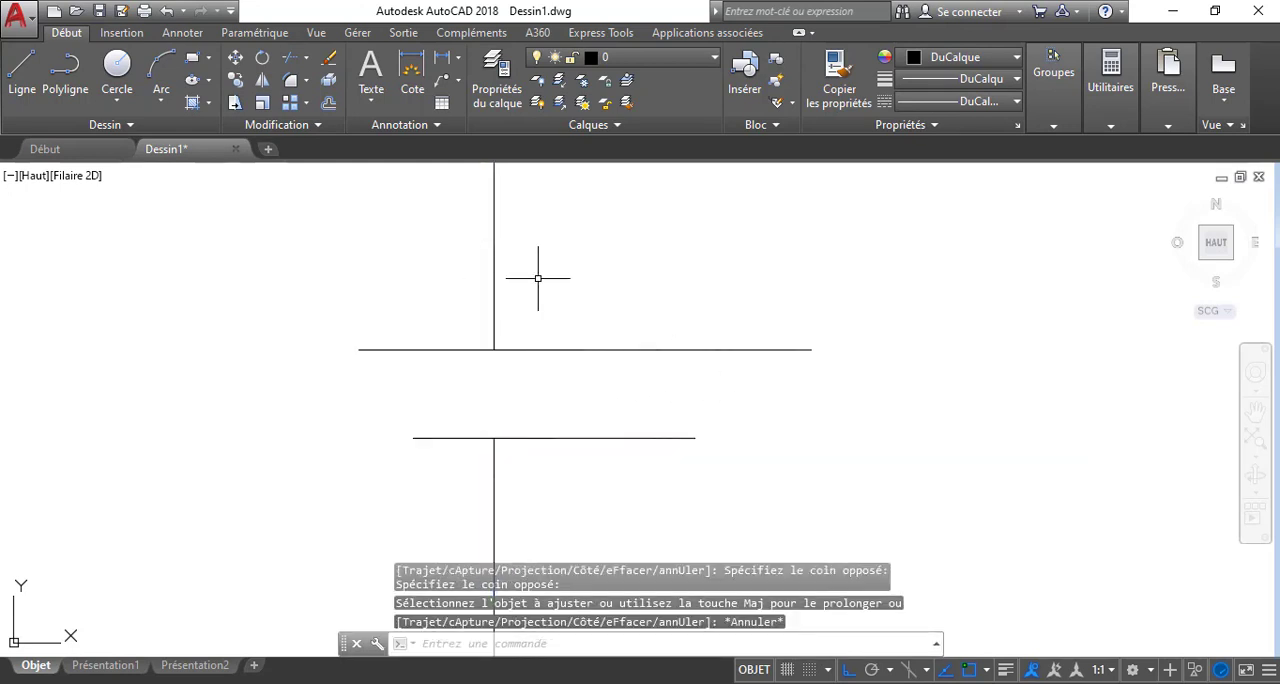
{"action": "left_click", "coordinate": [166, 10]}
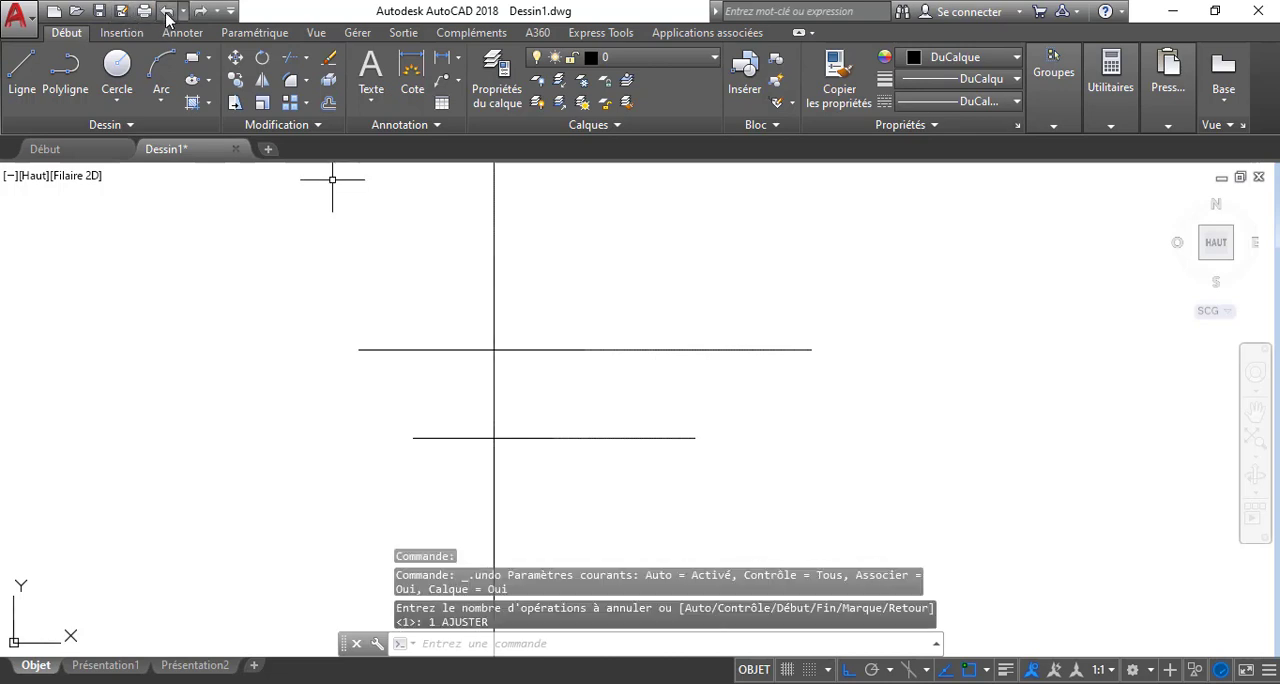
Delete both horizontal lines, keeping only the vertical line
{"action": "left_click", "coordinate": [604, 287]}
{"action": "left_click", "coordinate": [590, 452]}
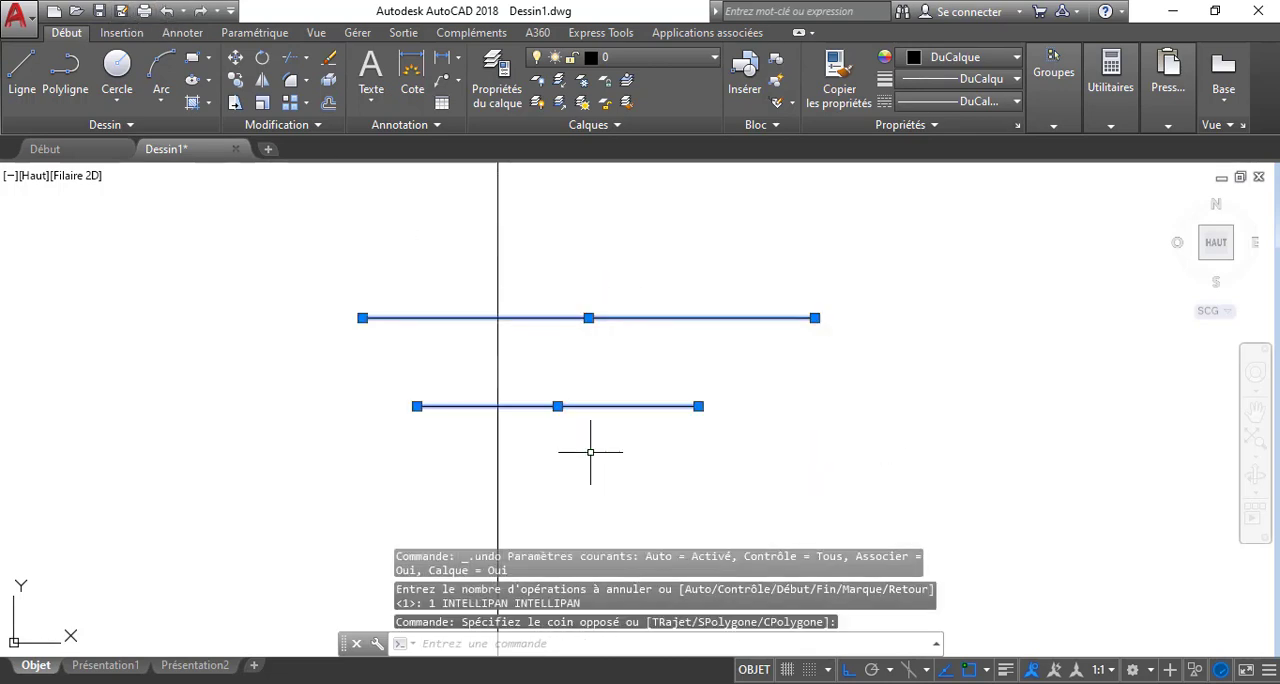
{"action": "key", "text": "Delete"}
{"action": "middle_click_drag", "start_coordinate": [591, 449], "coordinate": [605, 400]}
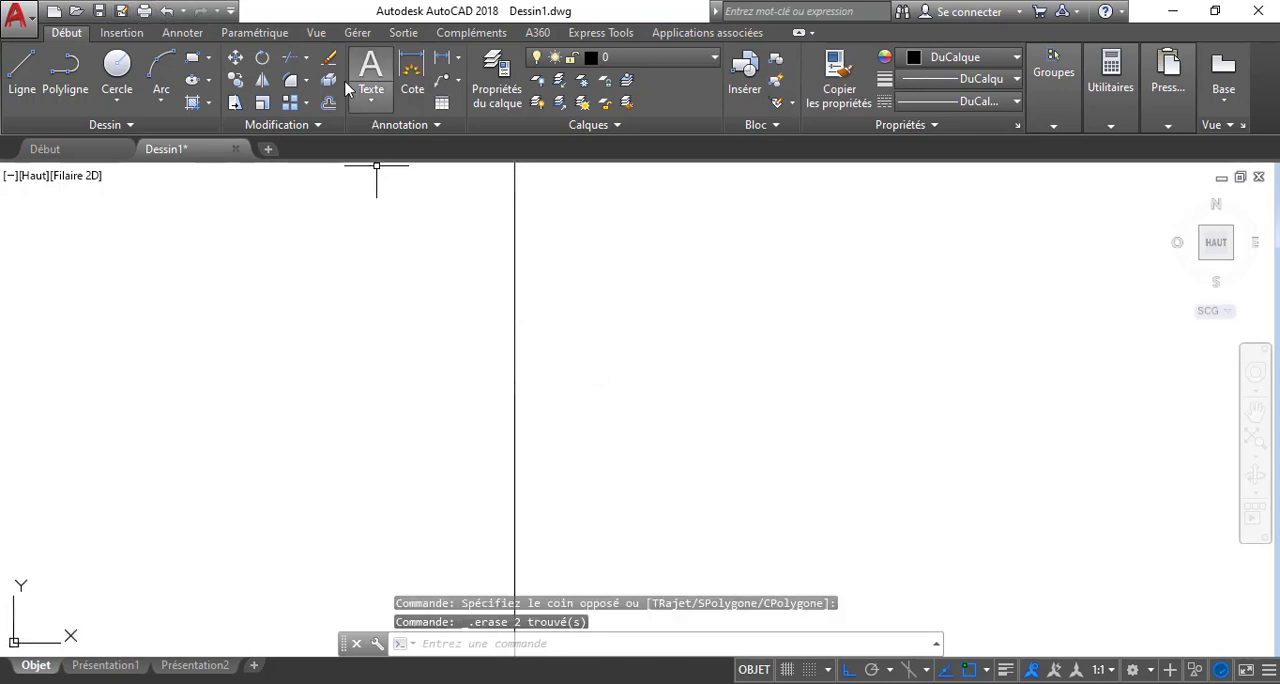
Erase the remaining vertical line with the EFFACER command
{"action": "left_click", "coordinate": [329, 57]}
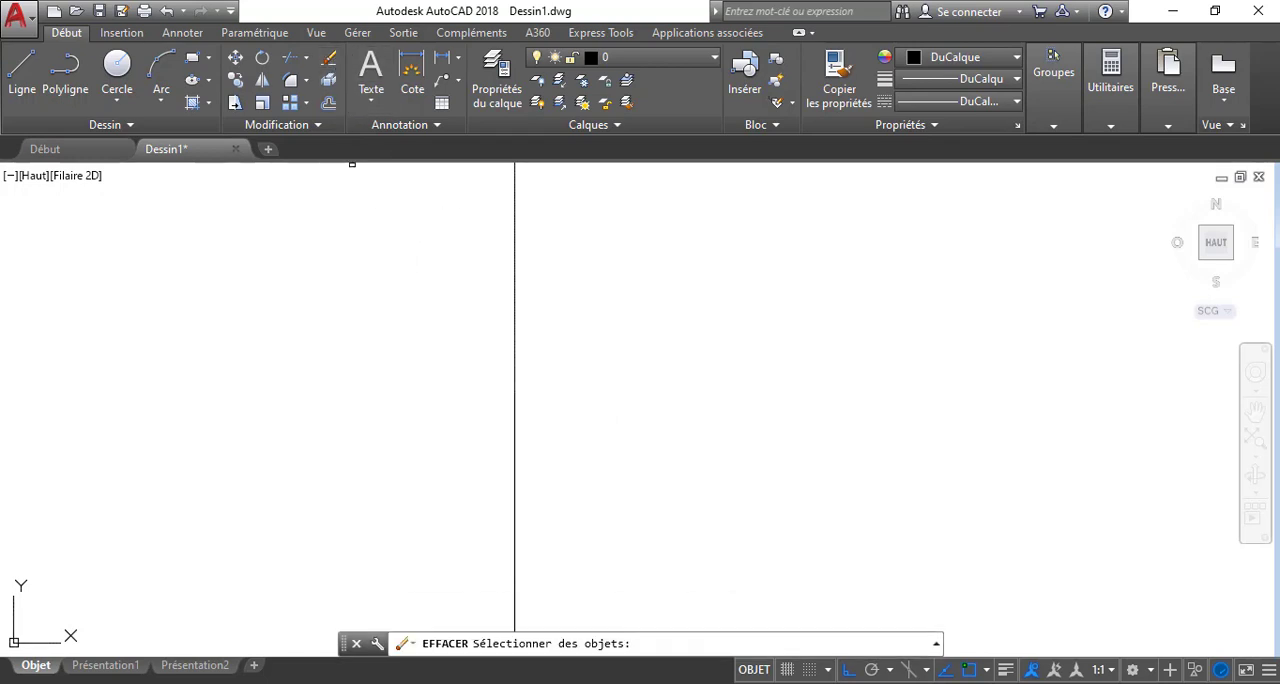
{"action": "left_click", "coordinate": [516, 284]}
{"action": "key", "text": "Return"}
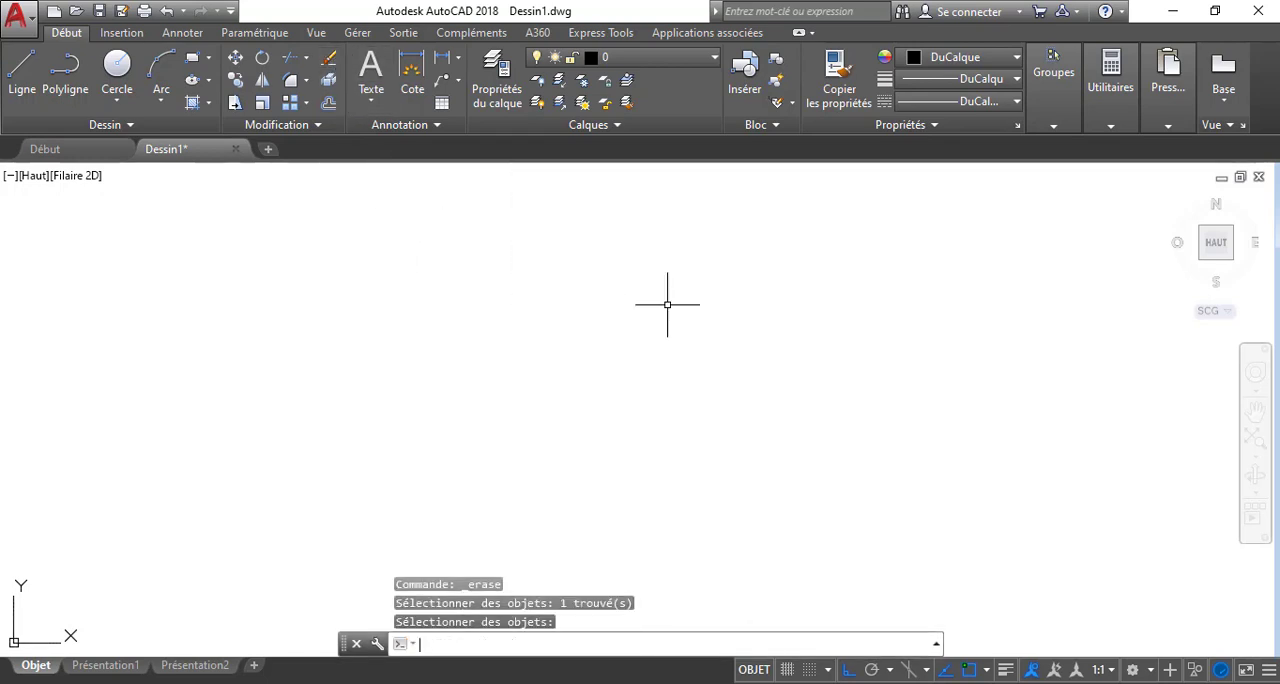
Restore the erased vertical line and erase it again with the EFFACER command through its EF alias
{"action": "left_click", "coordinate": [166, 12]}
{"action": "left_click", "coordinate": [166, 12]}
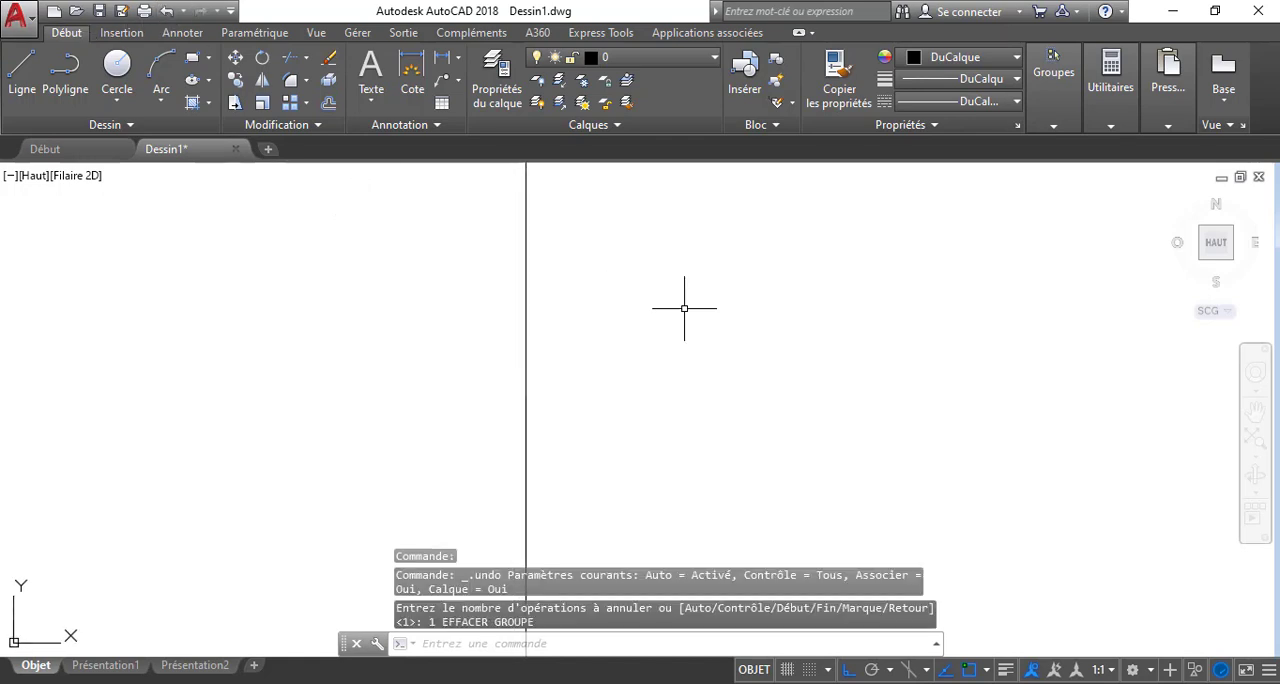
{"action": "type", "text": "EF"}
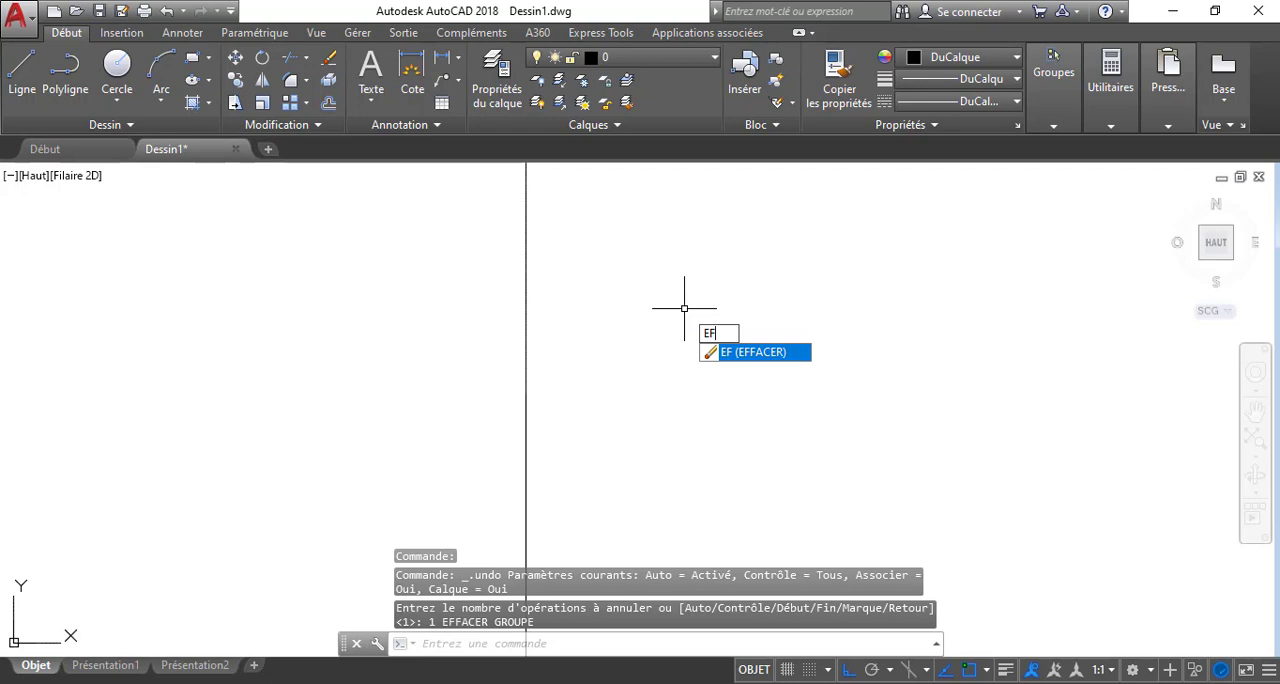
{"action": "key", "text": "Return"}
{"action": "left_click", "coordinate": [523, 357]}
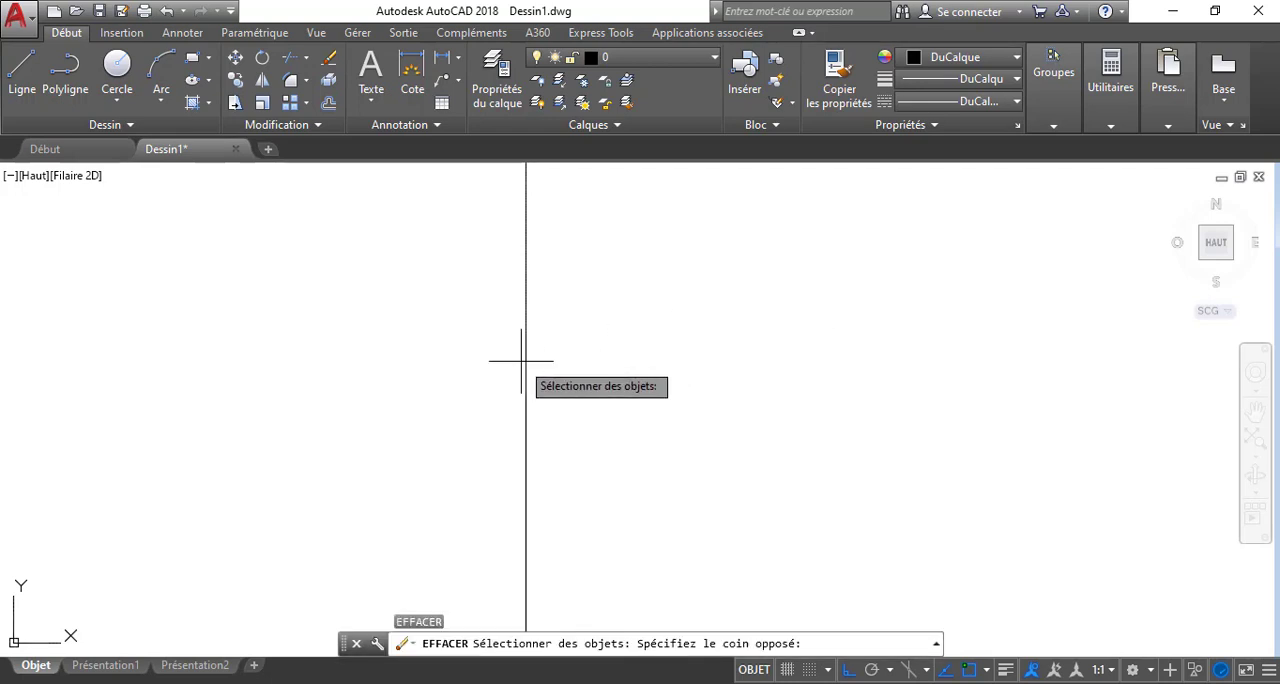
{"action": "left_click", "coordinate": [541, 327]}
{"action": "left_click", "coordinate": [529, 374]}
{"action": "key", "text": "Return"}
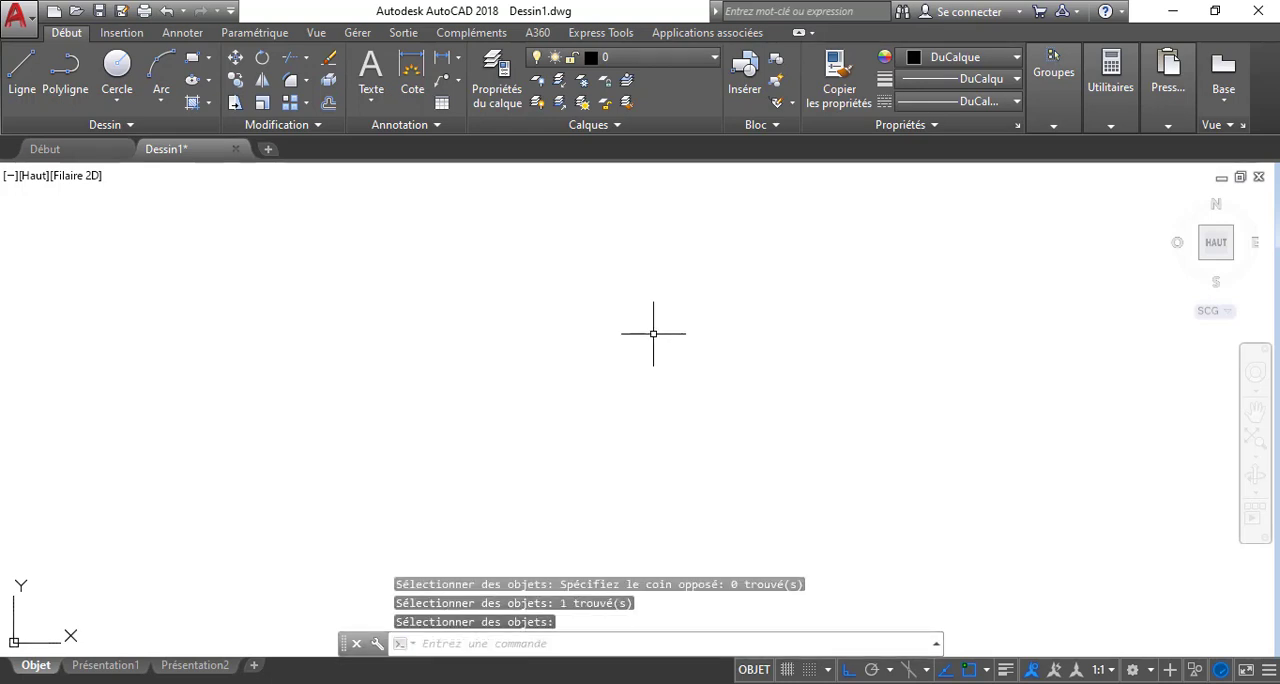
Undo the last erase, and delete the restored vertical line by selecting it directly without a command
{"action": "left_click", "coordinate": [168, 12]}
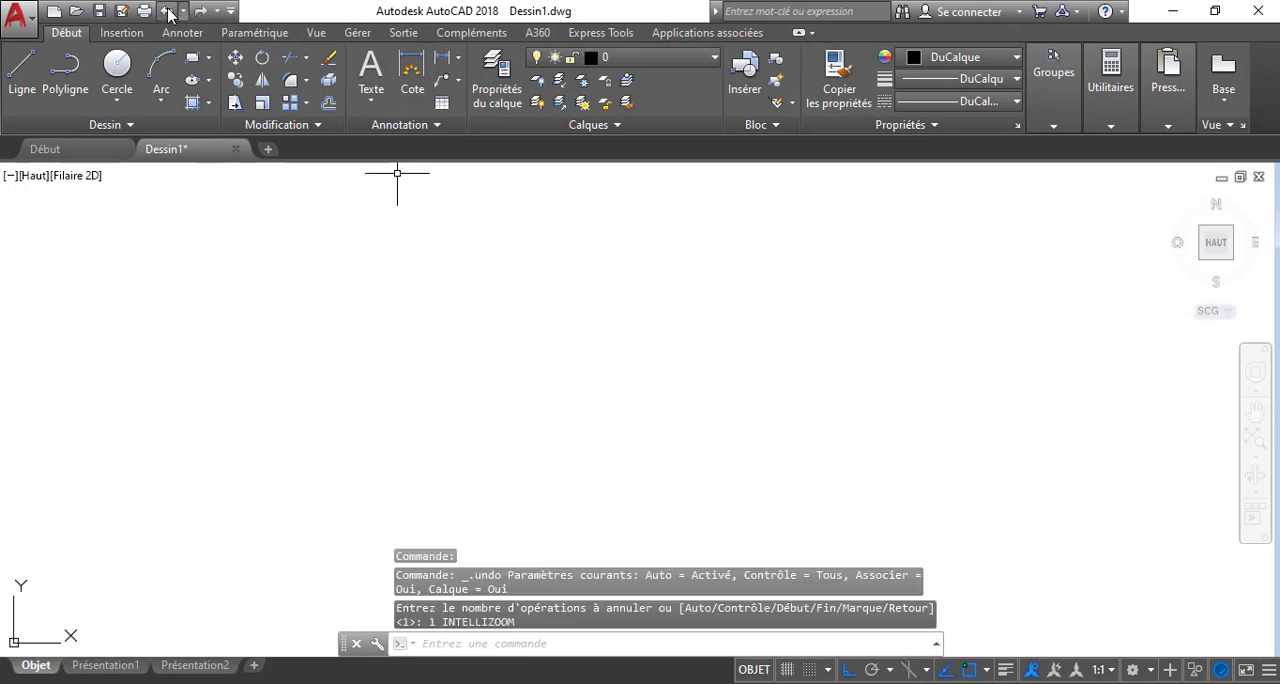
{"action": "left_click", "coordinate": [572, 284]}
{"action": "left_click", "coordinate": [517, 338]}
{"action": "key", "text": "Delete"}
{"action": "left_click", "coordinate": [22, 70]}
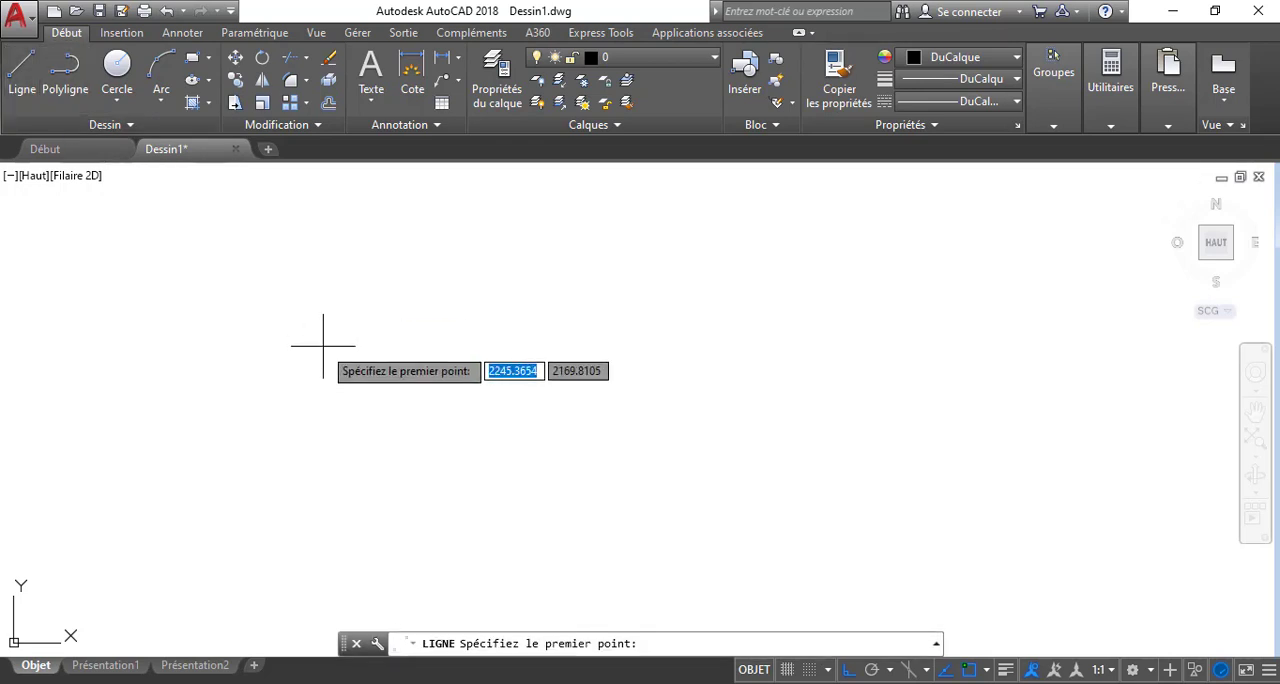
{"action": "left_click", "coordinate": [323, 346]}
{"action": "key", "text": "Escape"}
{"action": "left_click", "coordinate": [182, 32]}
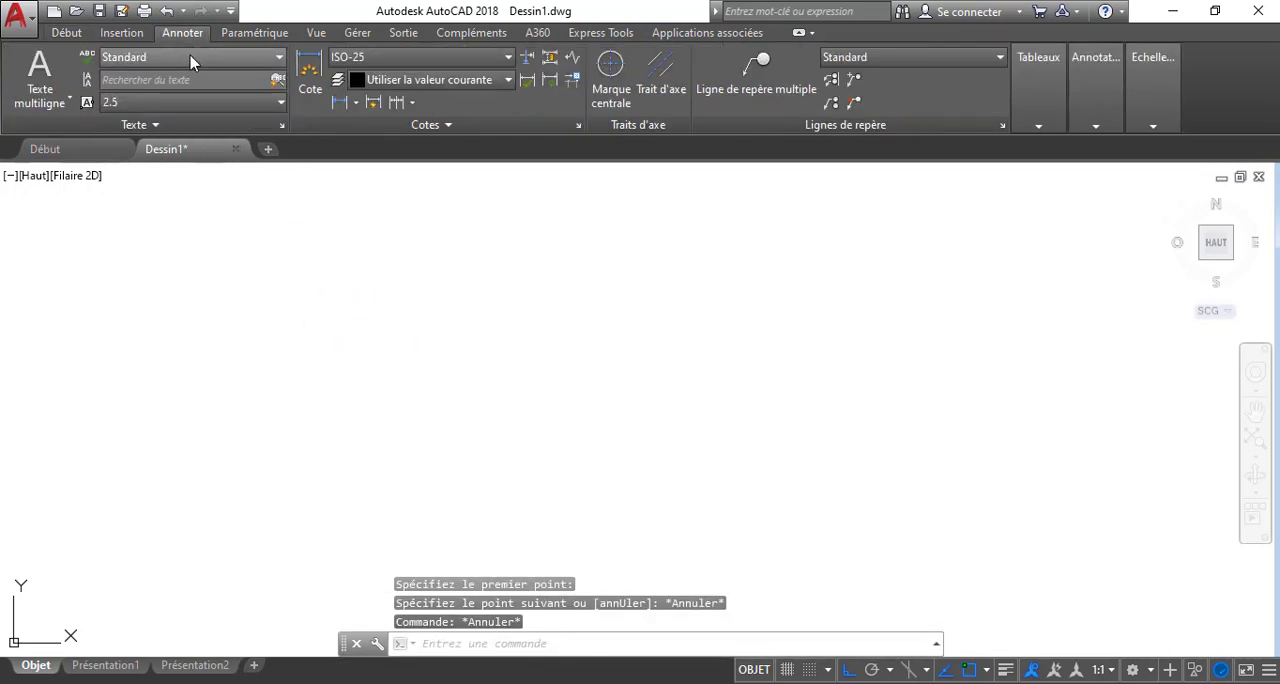
{"action": "left_click", "coordinate": [67, 32]}
Draw a rectangle in the middle of the empty drawing, about twice as wide as it is tall
{"action": "left_click", "coordinate": [193, 62]}
{"action": "left_click", "coordinate": [459, 329]}
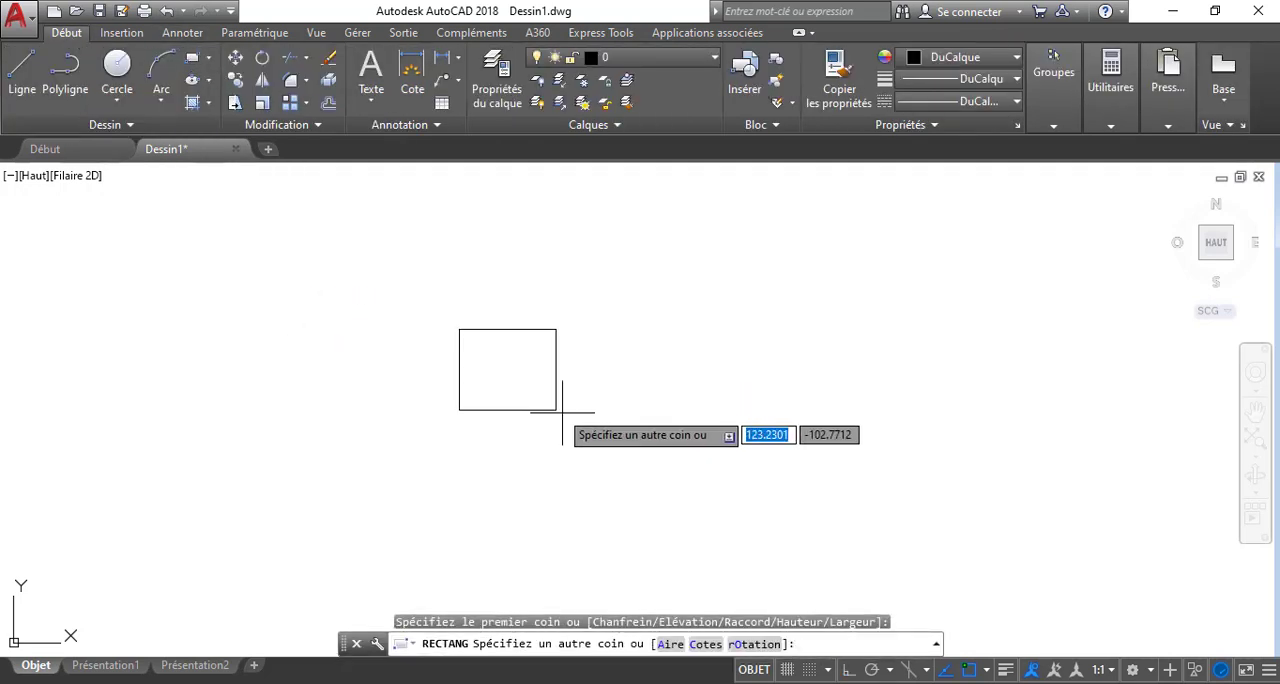
{"action": "left_click", "coordinate": [612, 405]}
{"action": "scroll", "coordinate": [660, 373], "scroll_direction": "up", "scroll_amount": 4}
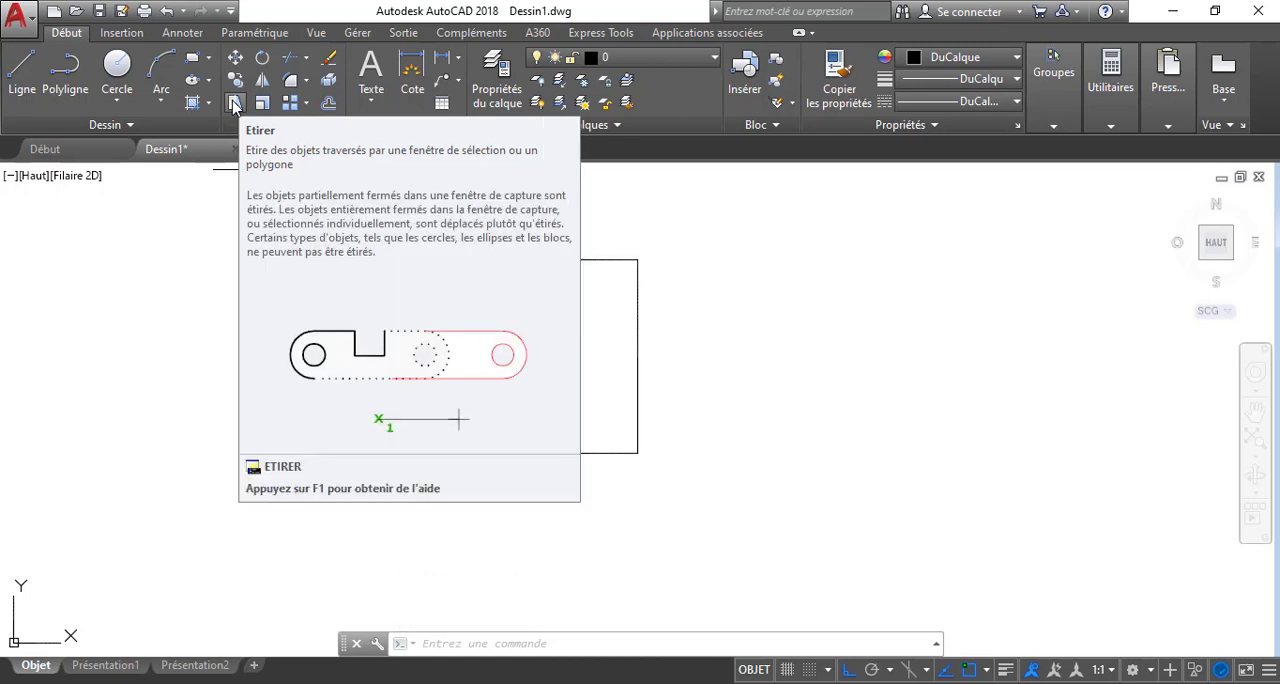
Stretch the rectangle's right side horizontally outward to nearly double its width, and undo that stretch
{"action": "left_click", "coordinate": [235, 104]}
{"action": "left_click", "coordinate": [687, 234]}
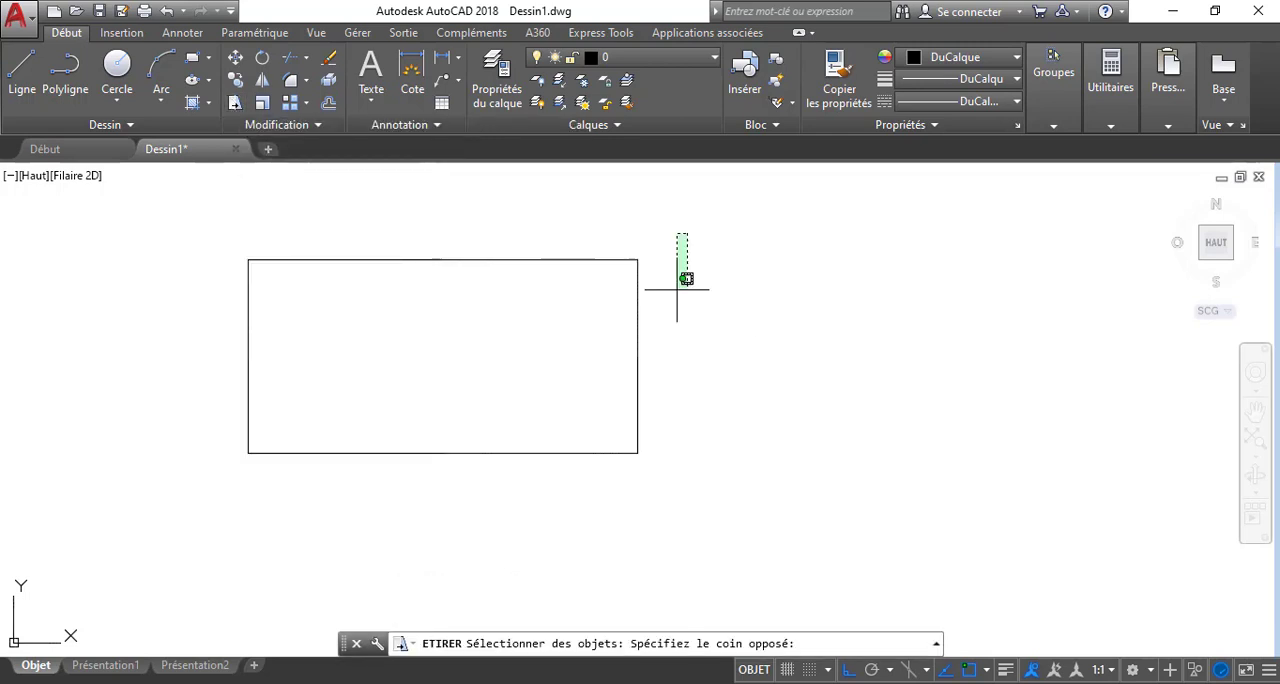
{"action": "left_click", "coordinate": [625, 490]}
{"action": "key", "text": "Return"}
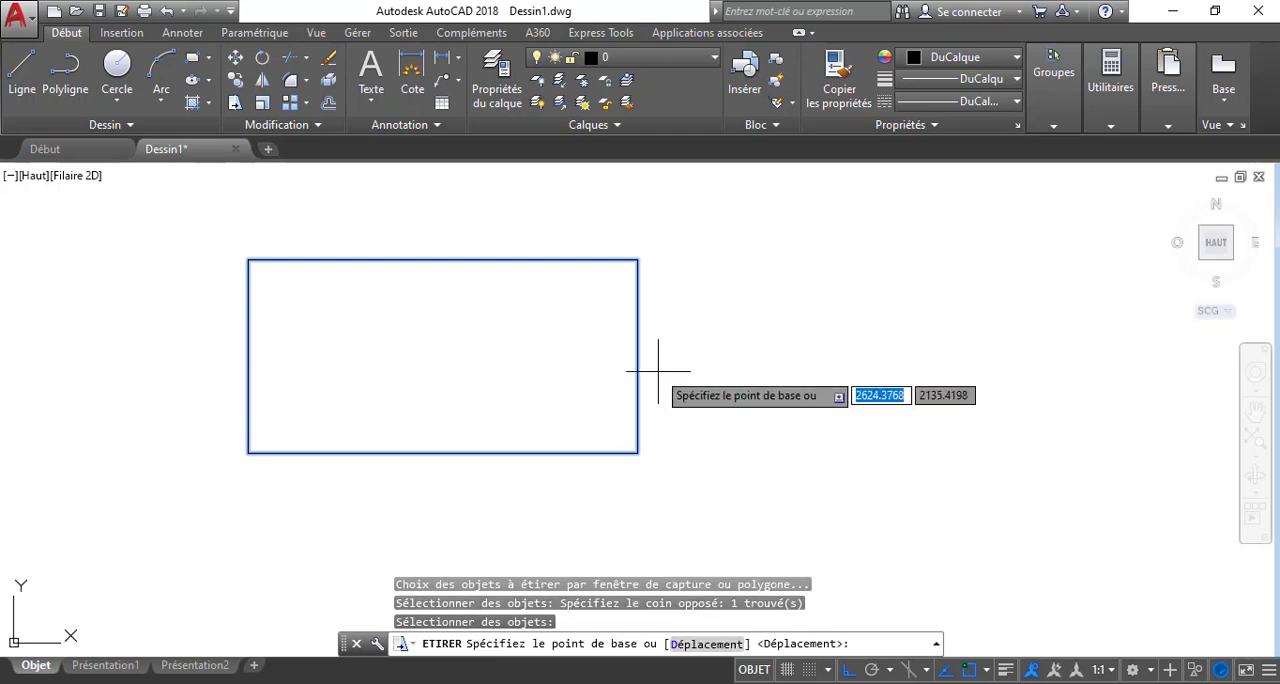
{"action": "left_click", "coordinate": [656, 370]}
{"action": "left_click", "coordinate": [991, 430]}
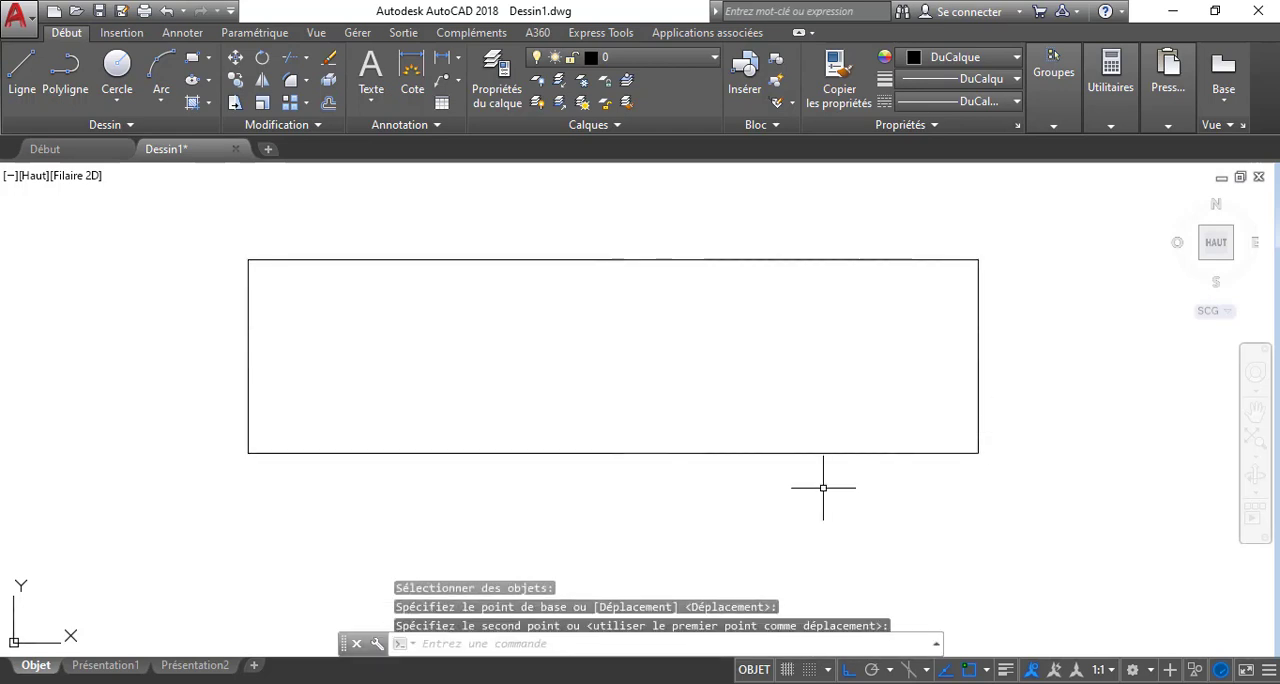
{"action": "left_click", "coordinate": [166, 11]}
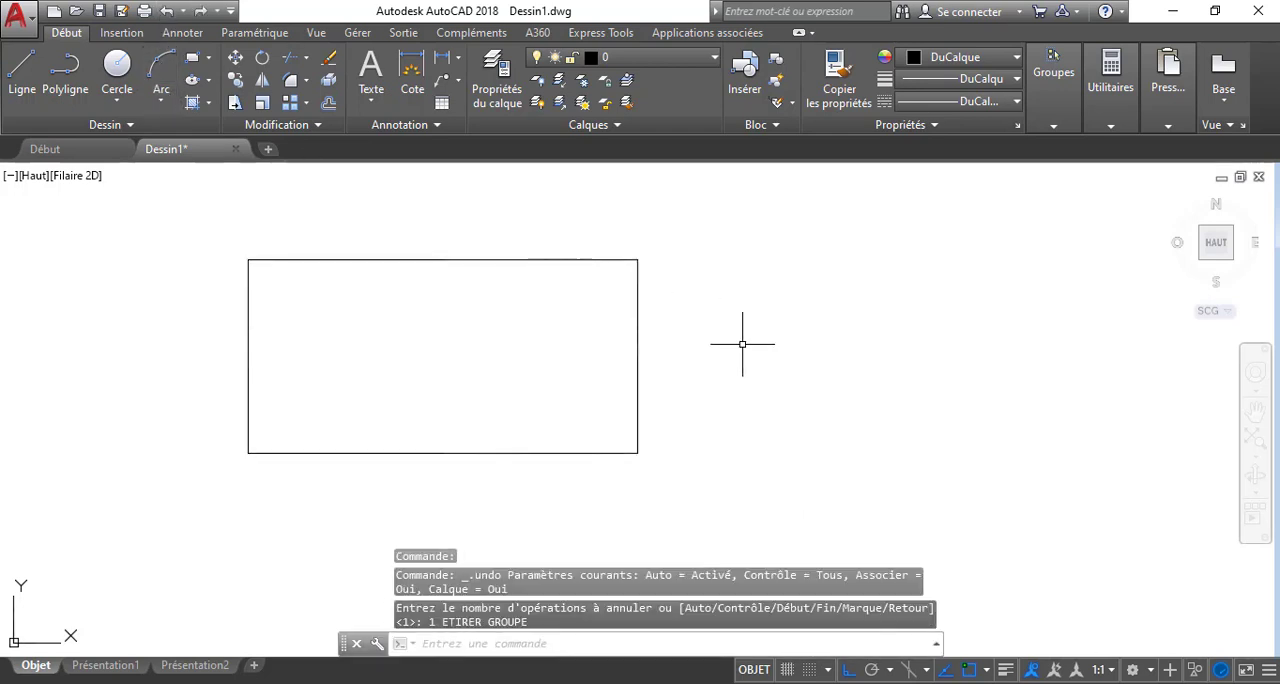
Use the ETIRER command to stretch the rectangle's right side horizontally outward to about one and a half times its width
{"action": "middle_click_drag", "start_coordinate": [743, 343], "coordinate": [689, 344]}
{"action": "type", "text": "ETIRER"}
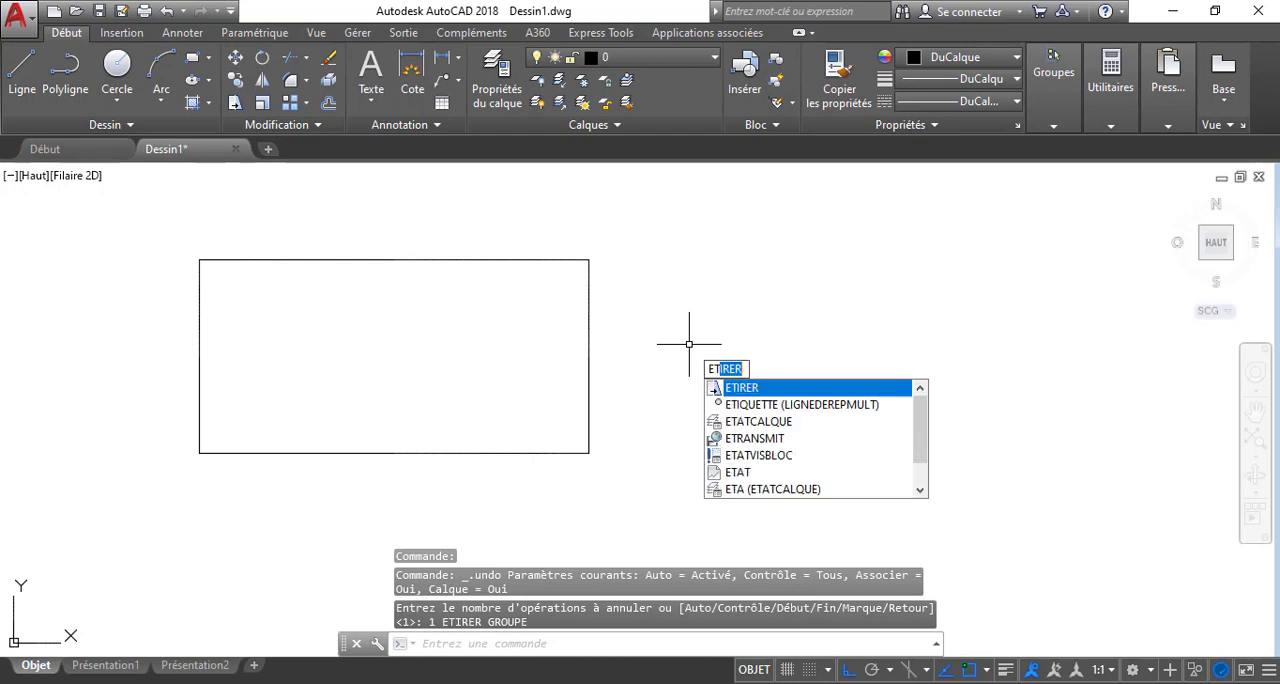
{"action": "key", "text": "Return"}
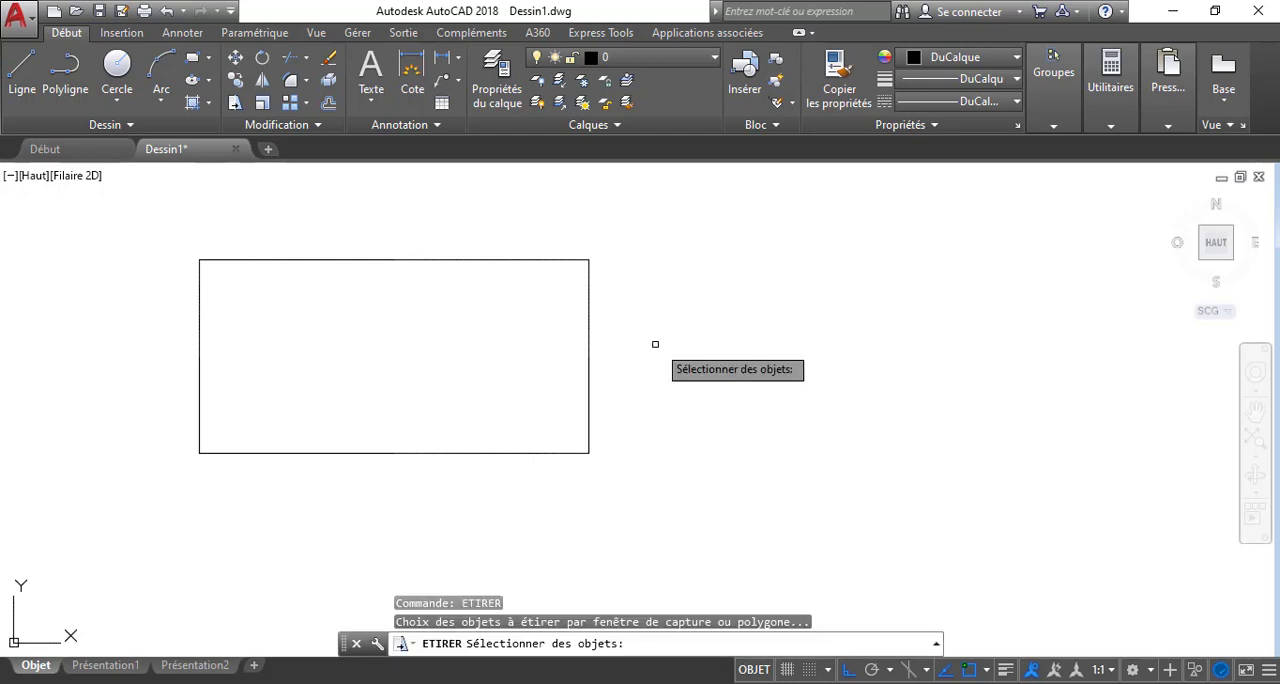
{"action": "left_click", "coordinate": [617, 235]}
{"action": "left_click", "coordinate": [563, 500]}
{"action": "key", "text": "Return"}
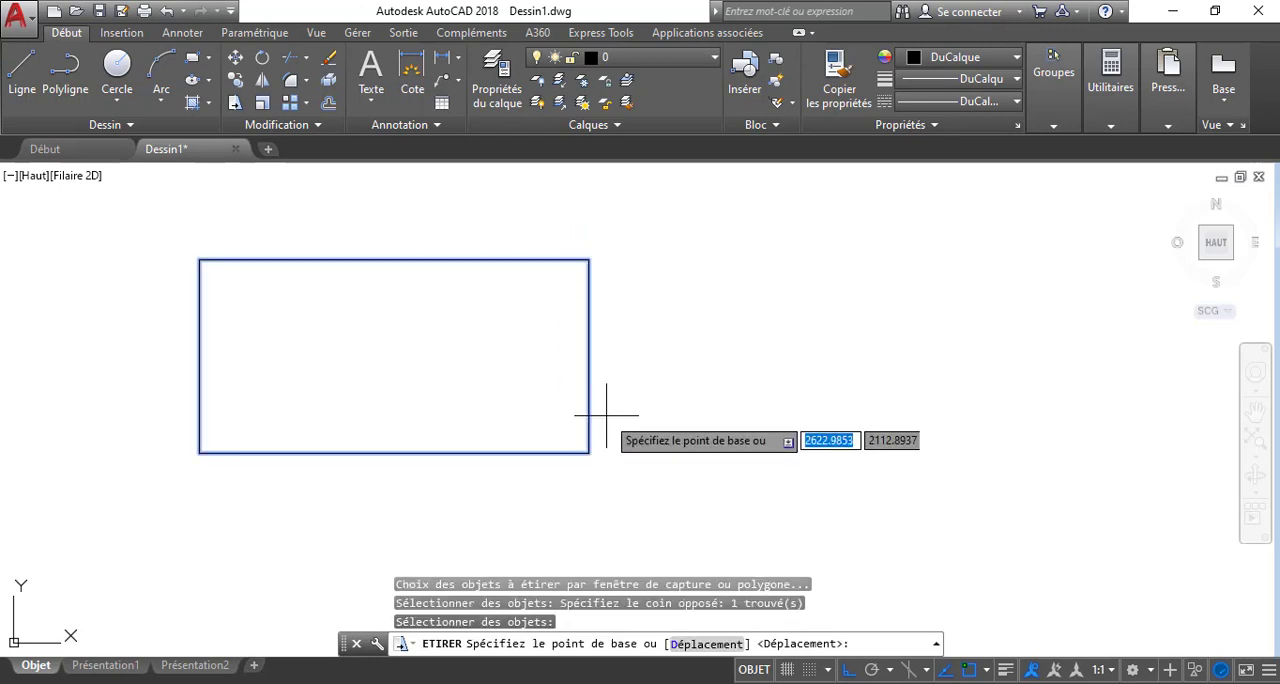
{"action": "left_click", "coordinate": [606, 413]}
{"action": "left_click", "coordinate": [818, 482]}
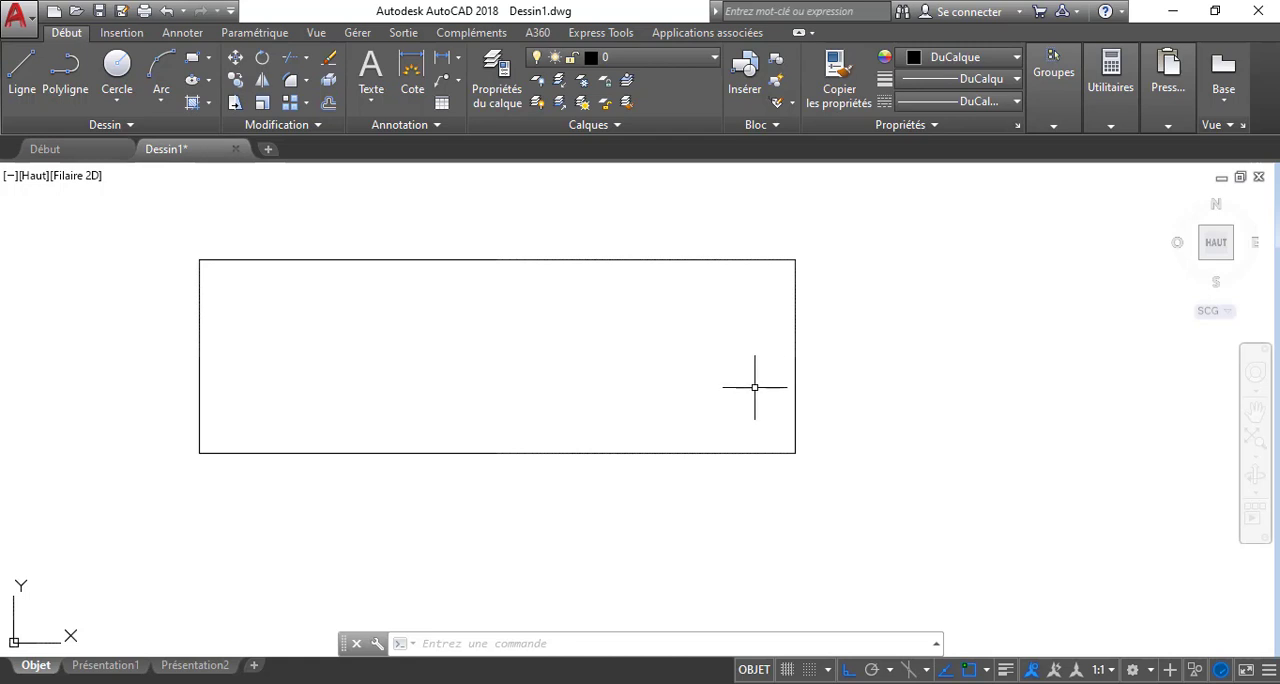
{"action": "middle_click_drag", "start_coordinate": [745, 417], "coordinate": [745, 441]}
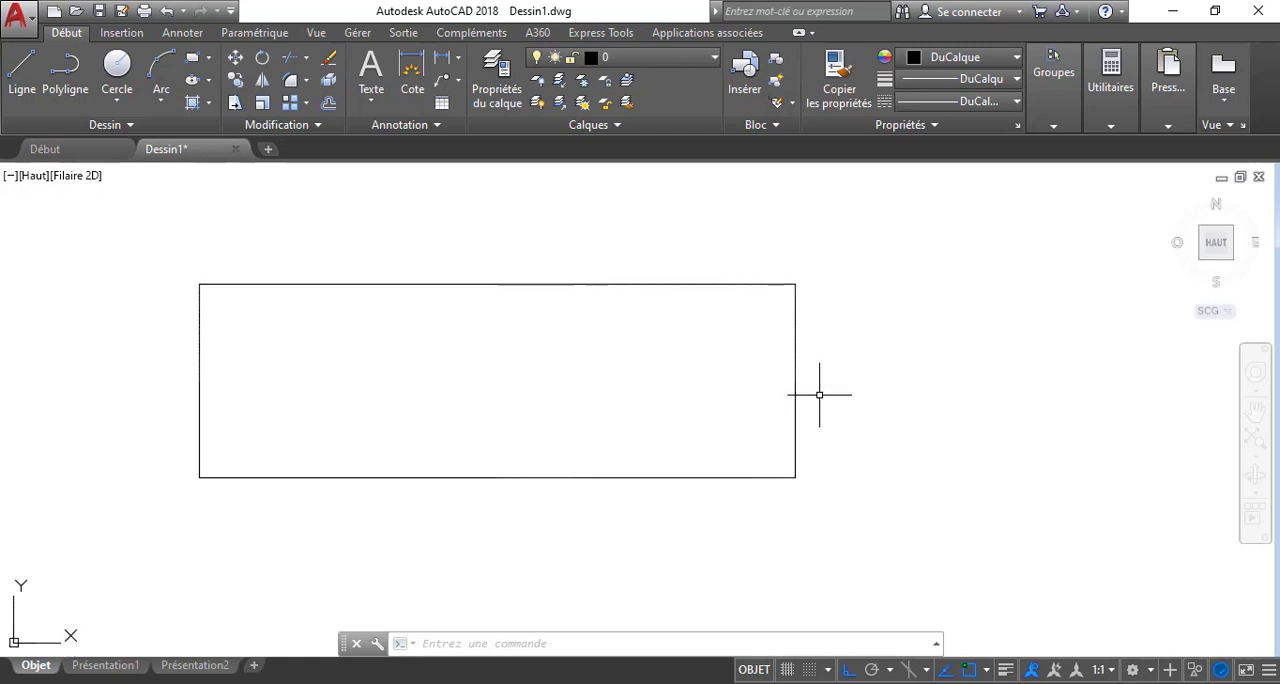